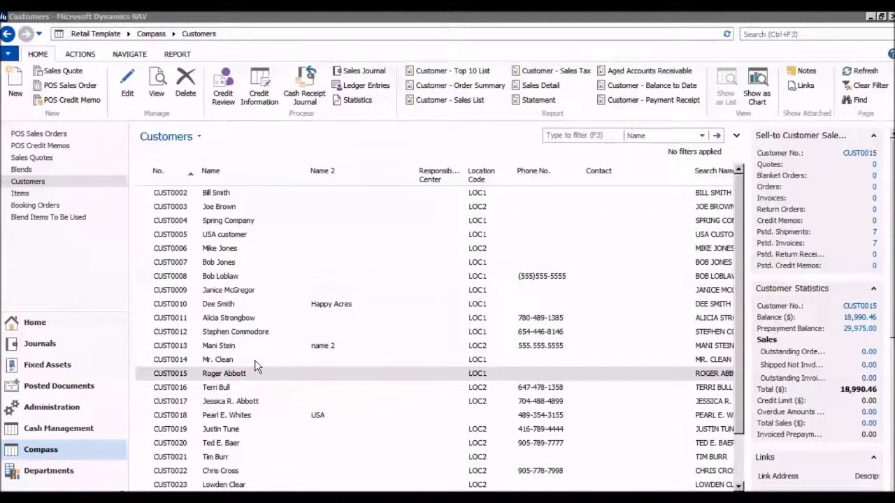
# Open the highlighted customer's prepayment ledger entries from the prepayment balance and maximize the list.
pyautogui.click(142, 375)
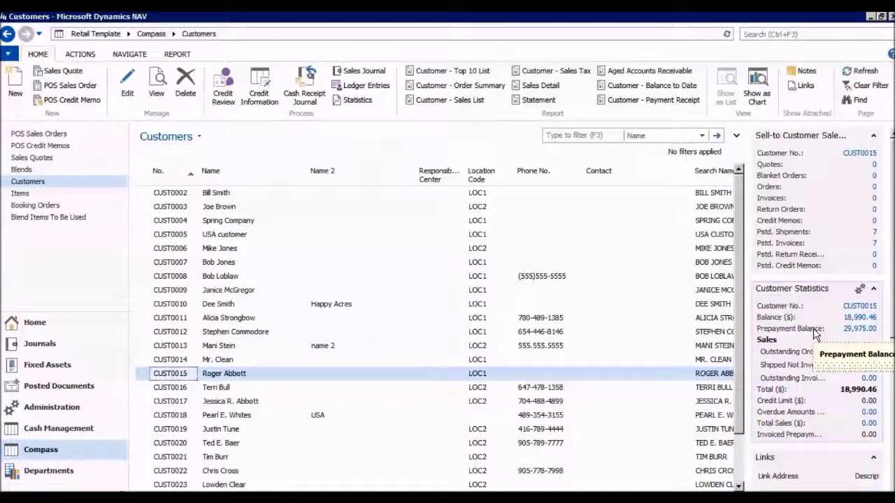
pyautogui.click(865, 330)
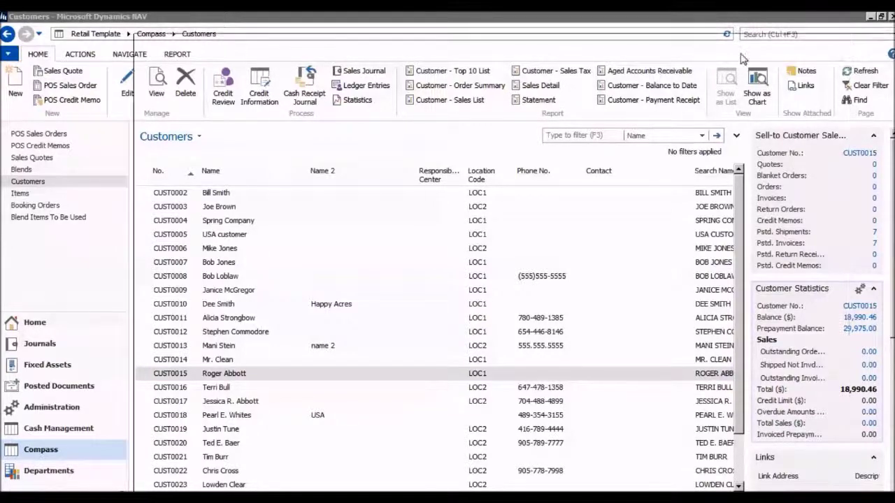
pyautogui.click(801, 55)
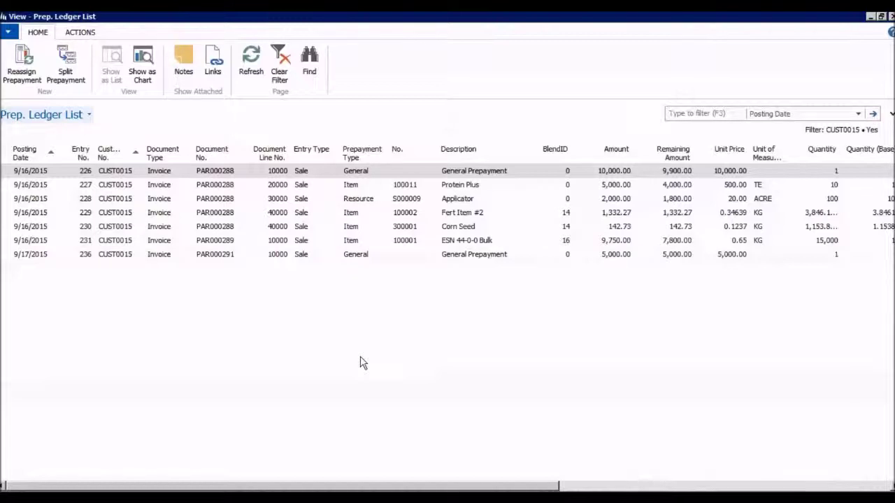
# Start reassigning the general prepayment posted 9/17/2015 and set the new prepayment type to Item.
pyautogui.click(4, 257)
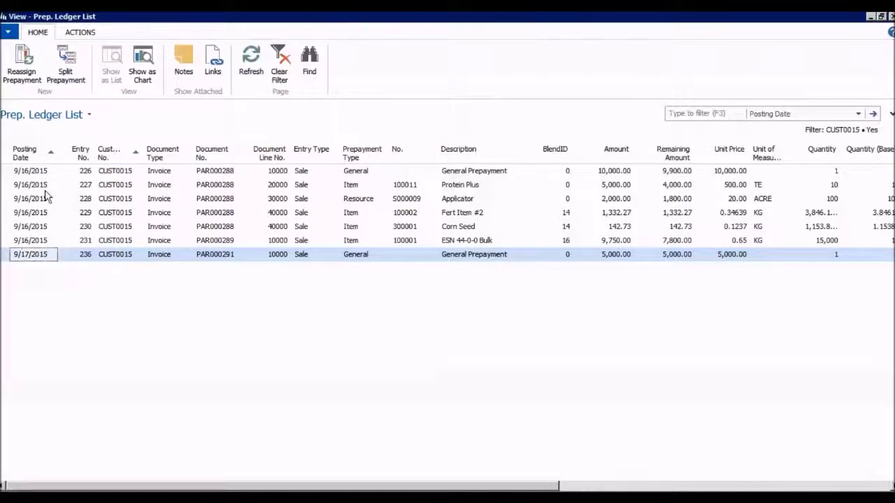
pyautogui.click(28, 75)
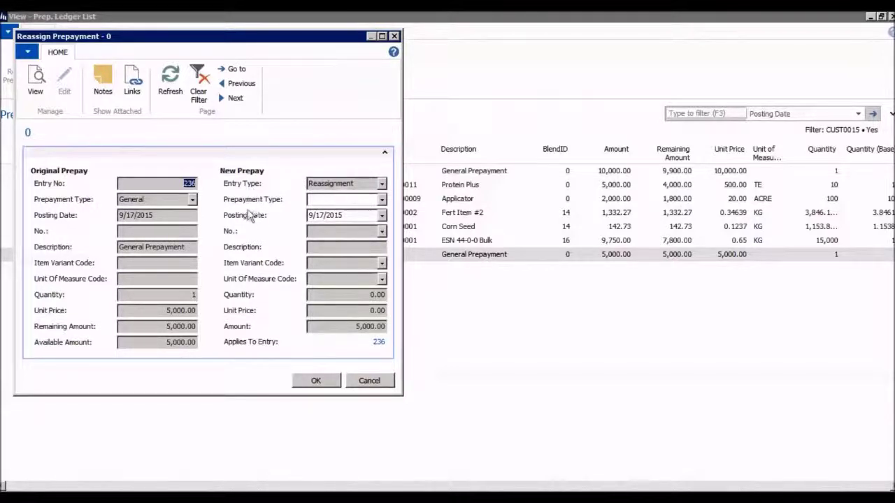
pyautogui.click(321, 199)
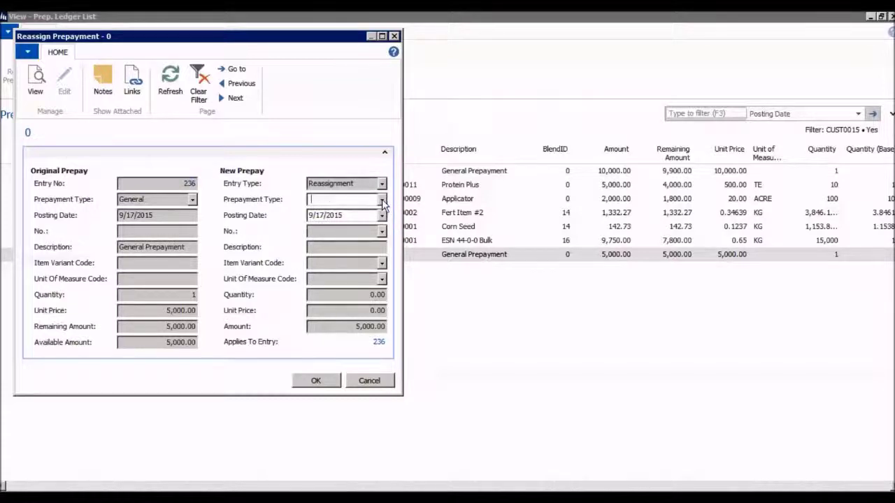
pyautogui.click(382, 200)
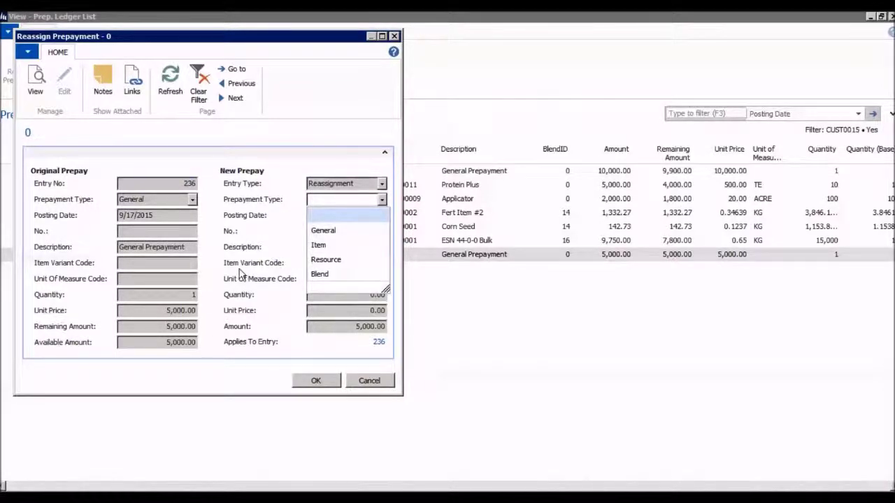
pyautogui.click(318, 245)
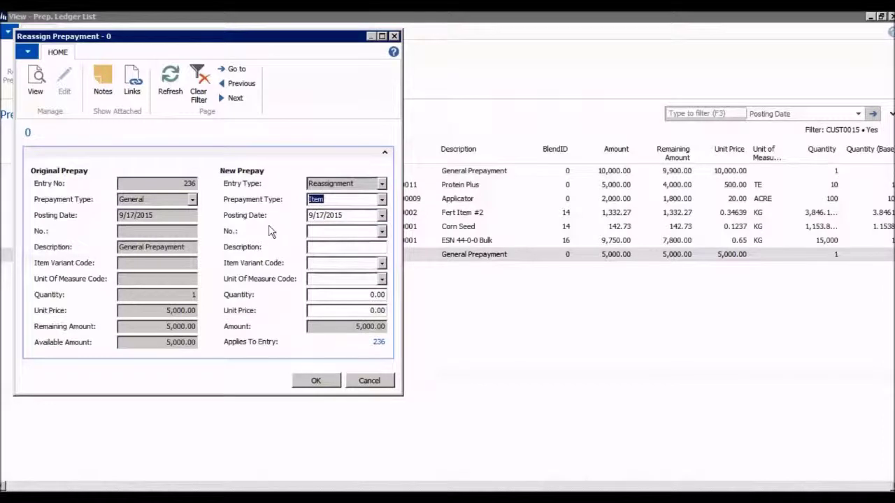
# Choose item 100010, Nitro Max, as the item for the new prepayment.
pyautogui.click(350, 217)
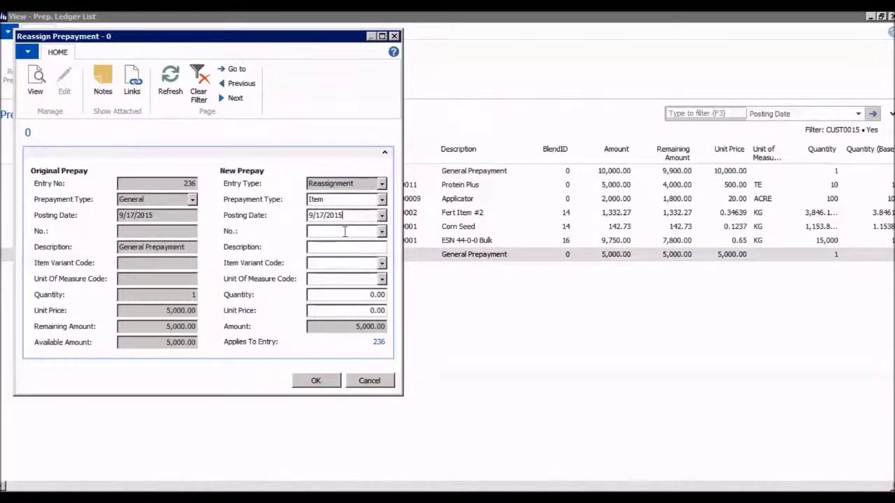
pyautogui.click(381, 231)
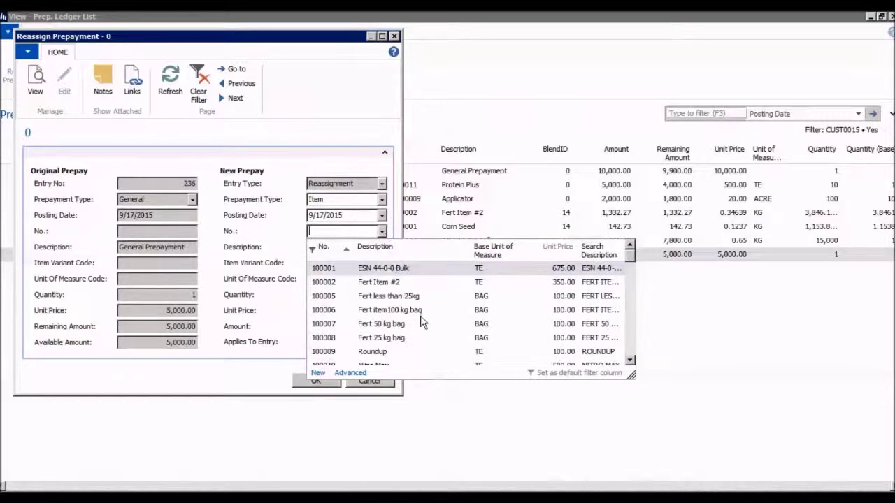
pyautogui.click(631, 362)
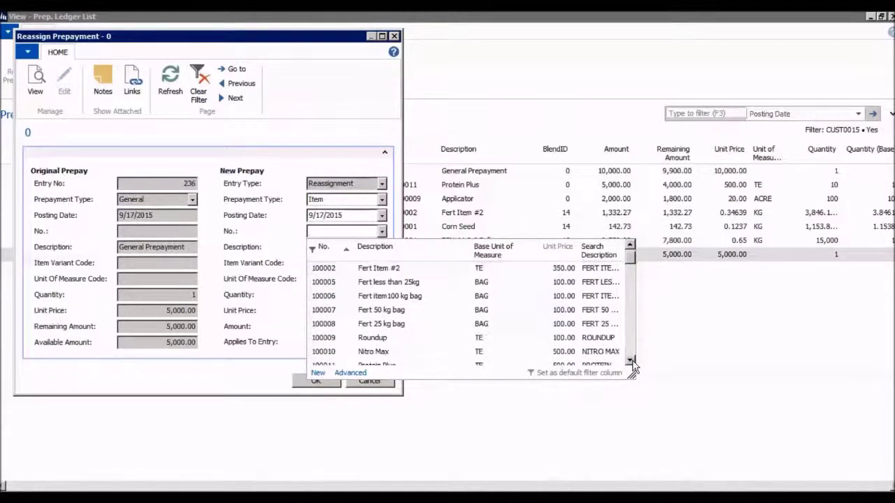
pyautogui.click(375, 351)
pyautogui.click(336, 251)
pyautogui.click(333, 265)
pyautogui.click(319, 279)
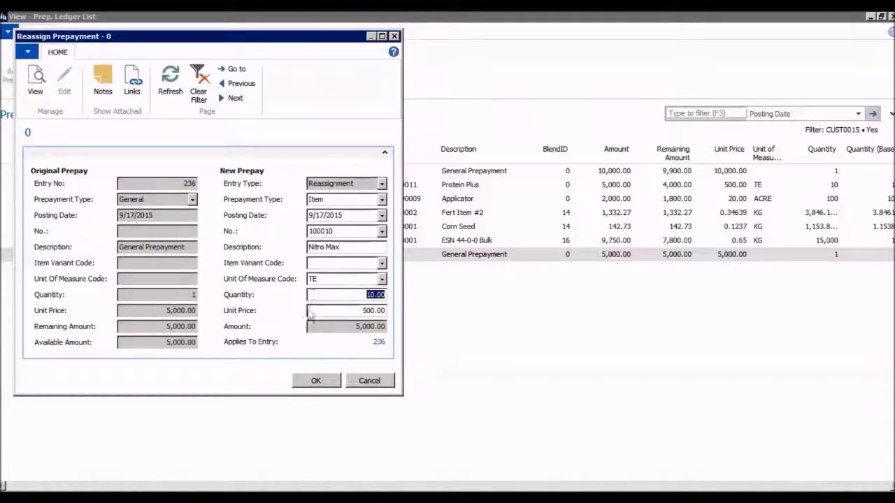
# Accept and confirm the prepayment reassignment at a unit price of 500.00, and close the prepayment ledger list.
pyautogui.click(363, 311)
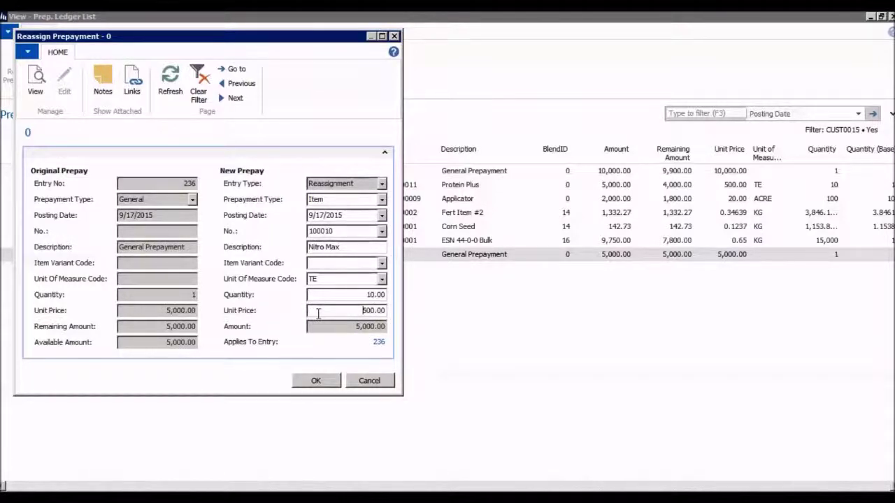
pyautogui.moveTo(364, 312); pyautogui.dragTo(393, 317)
pyautogui.click(353, 311)
pyautogui.click(316, 382)
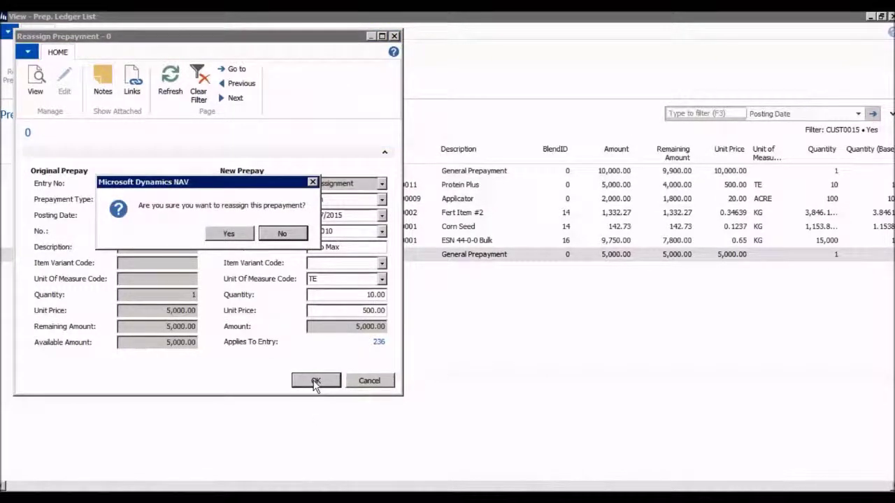
pyautogui.click(230, 234)
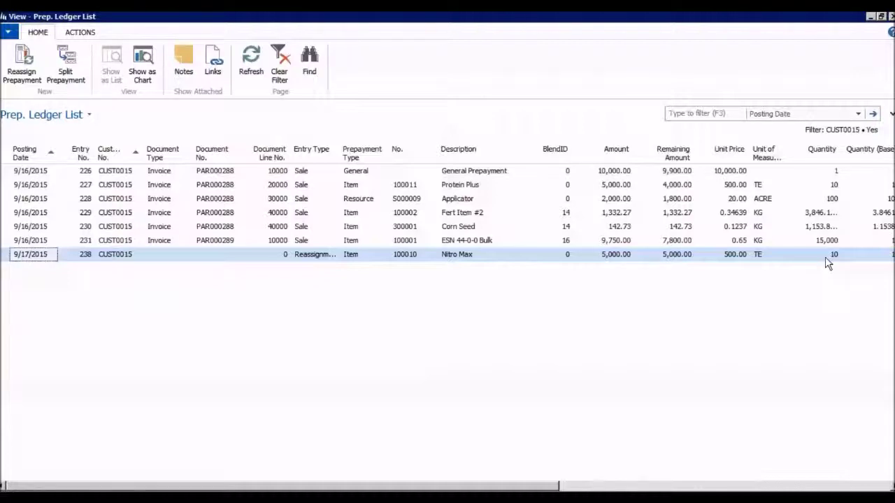
pyautogui.click(699, 259)
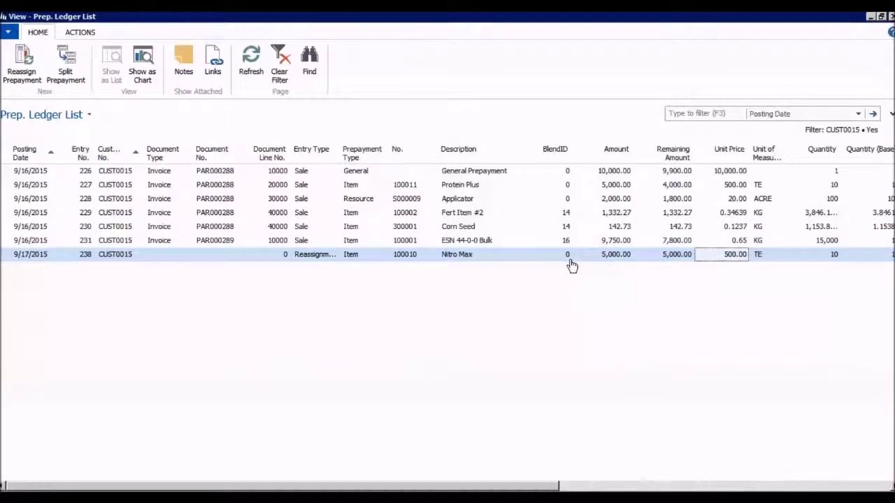
pyautogui.press('Escape')
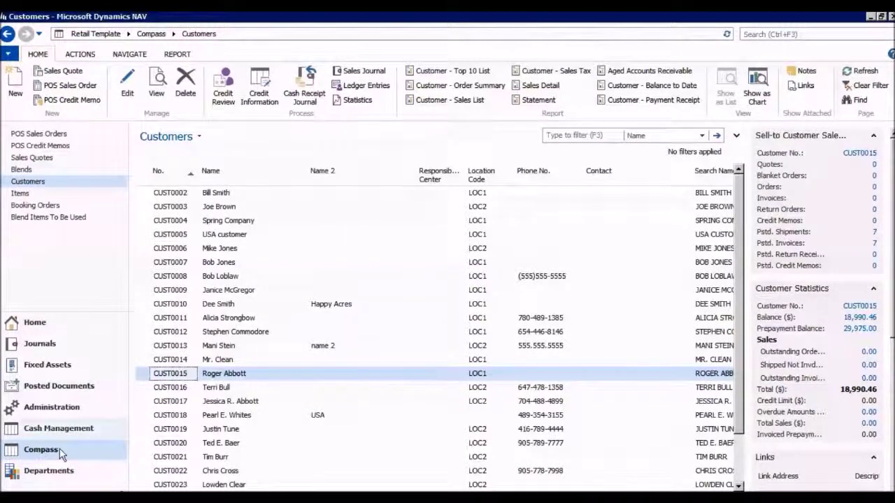
# Break the prepayments for blend 14 in the Blends list and confirm the conversion.
pyautogui.click(15, 183)
pyautogui.click(14, 170)
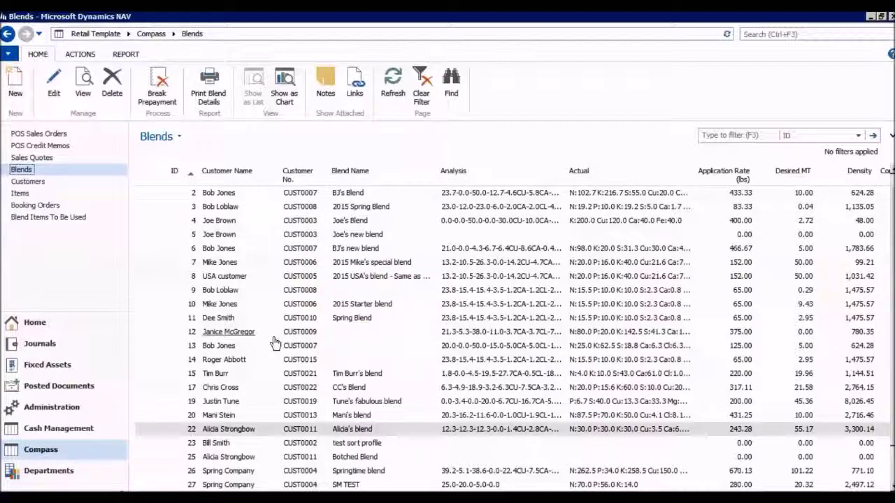
pyautogui.click(159, 363)
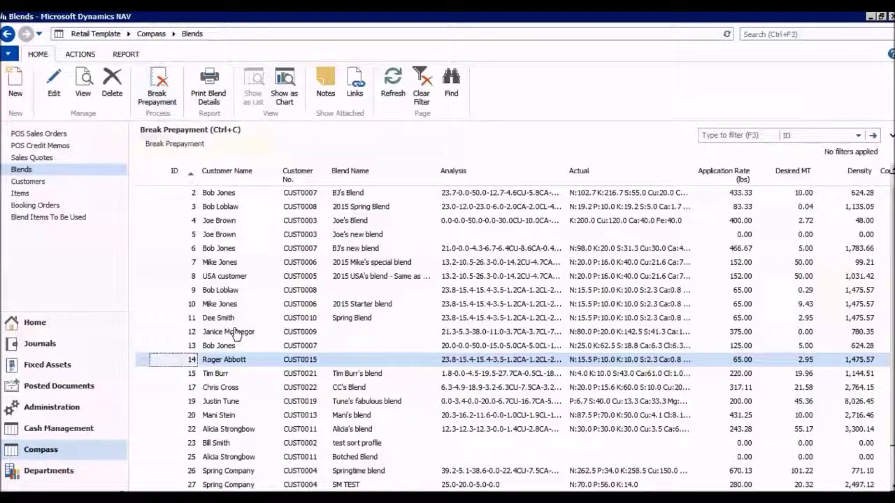
pyautogui.click(165, 85)
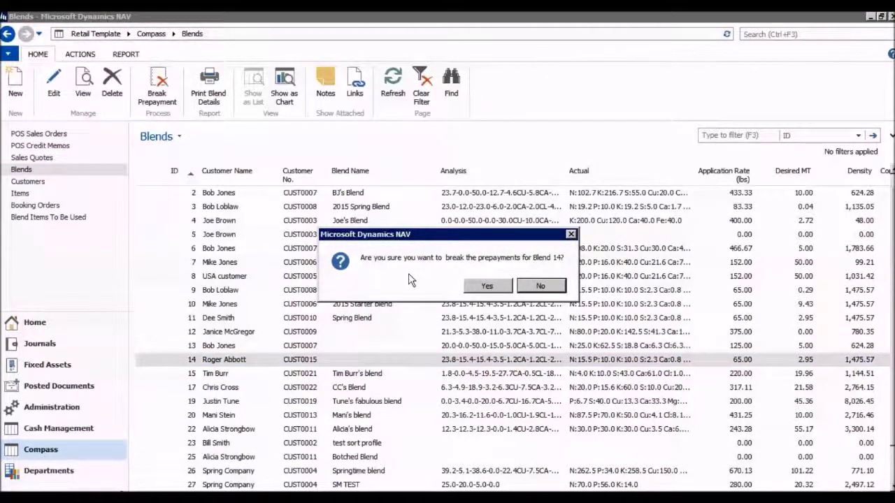
pyautogui.click(489, 287)
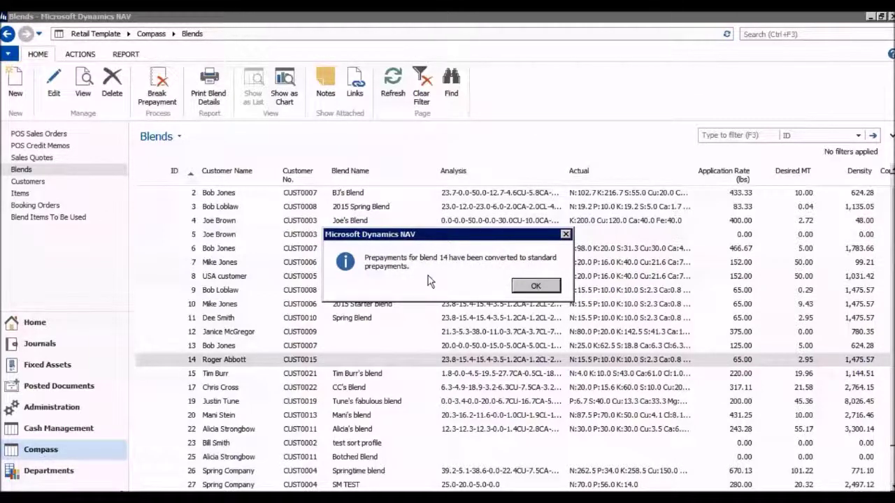
pyautogui.click(534, 286)
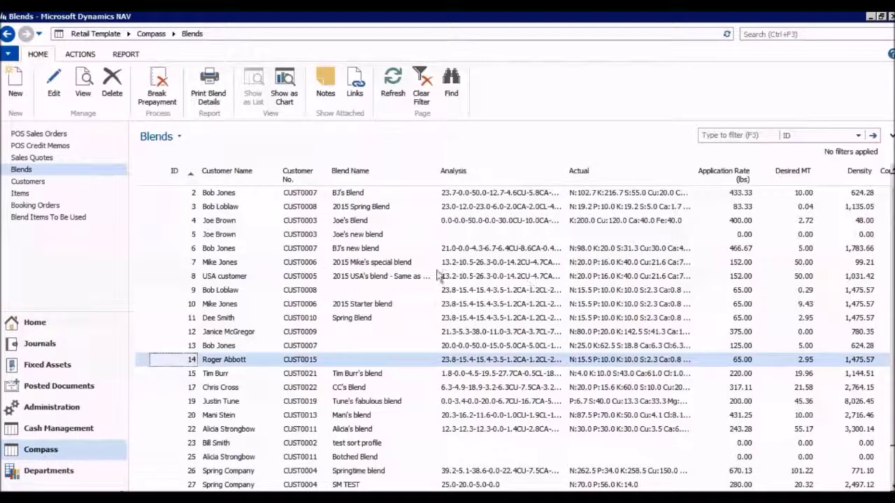
# Examine the Fert Item #2 and Corn Seed entries in the same customer's prepayment ledger list.
pyautogui.click(36, 182)
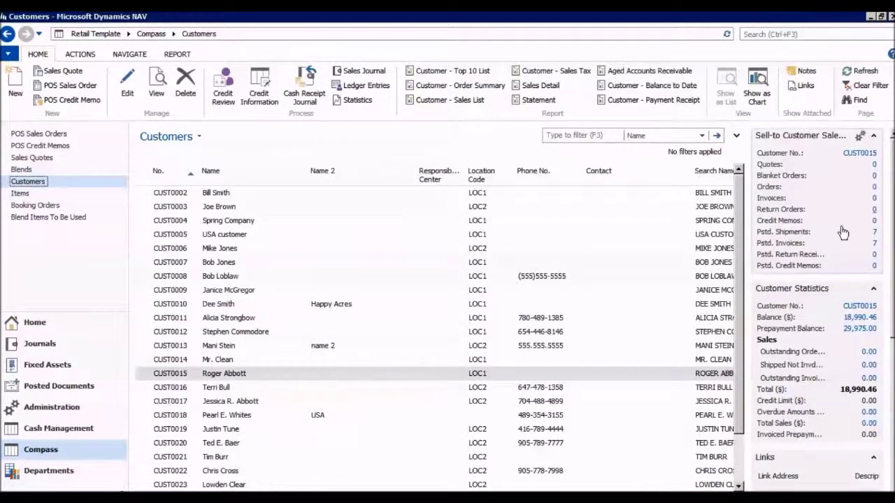
pyautogui.click(861, 329)
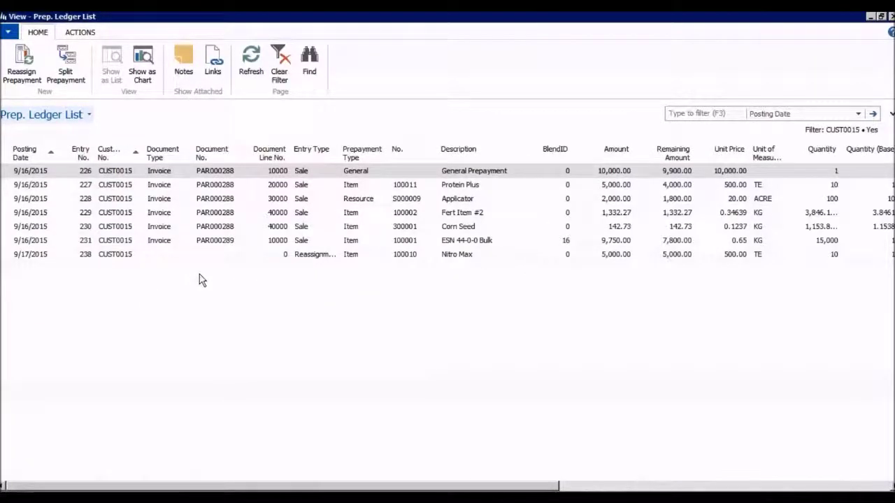
pyautogui.click(6, 214)
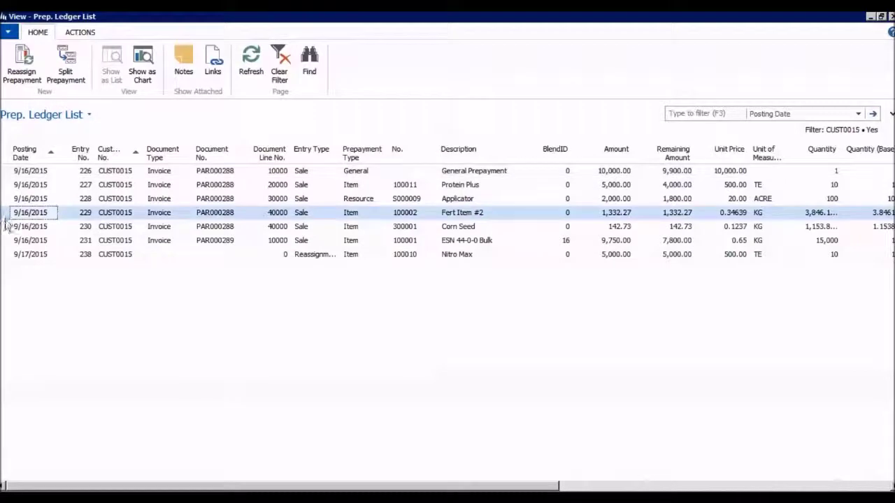
pyautogui.keyDown('shift'); pyautogui.click(7, 226); pyautogui.keyUp('shift')
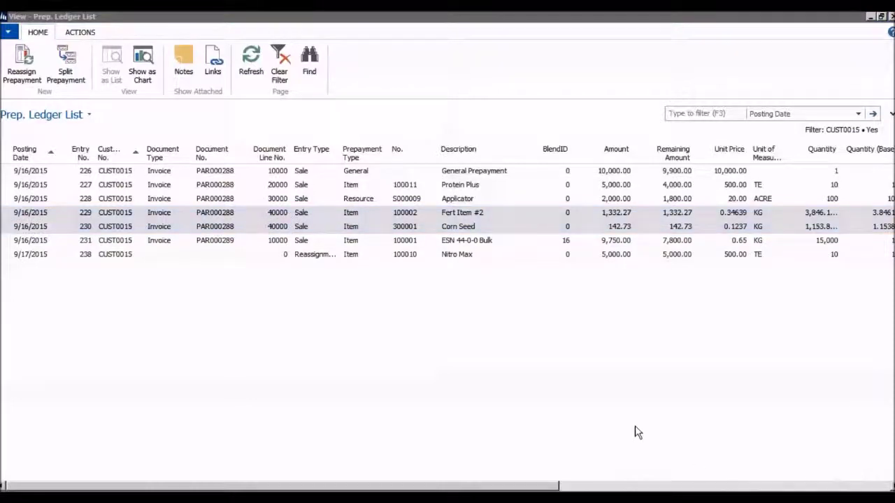
pyautogui.moveTo(5, 215); pyautogui.dragTo(3, 226)
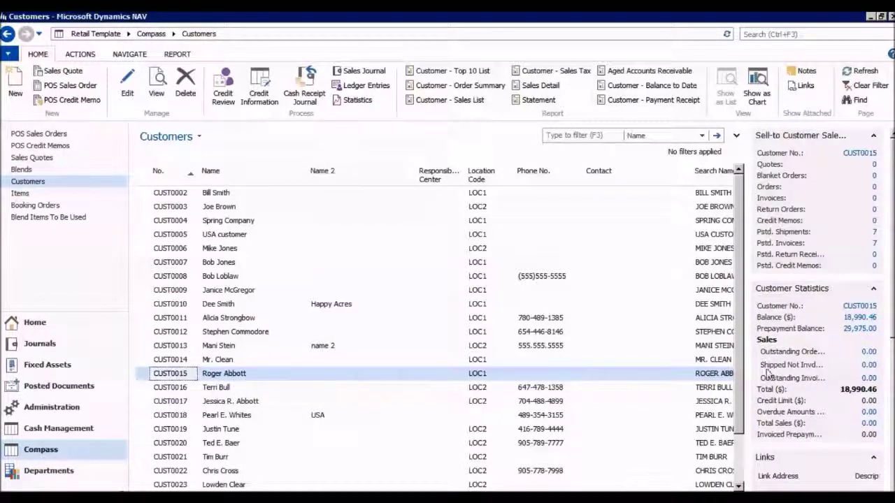
# Reopen the customer's prepayment ledger list and start splitting the general prepayment posted 9/16/2015.
pyautogui.click(860, 330)
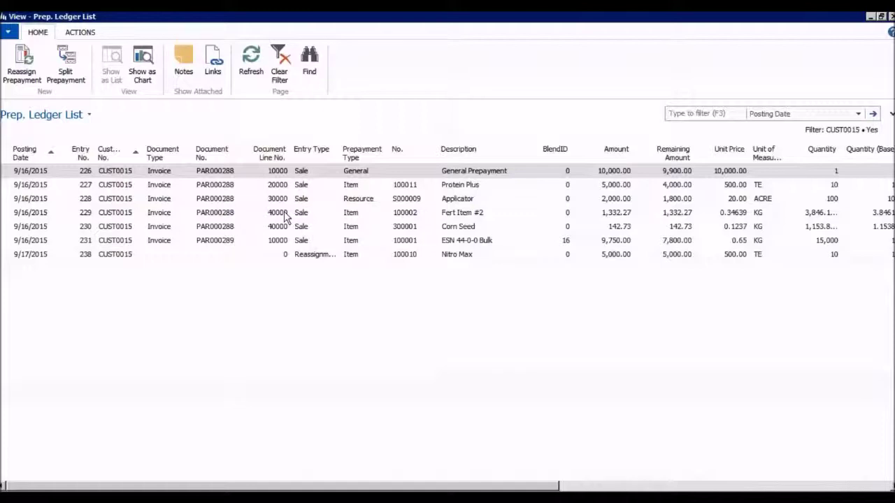
pyautogui.click(17, 172)
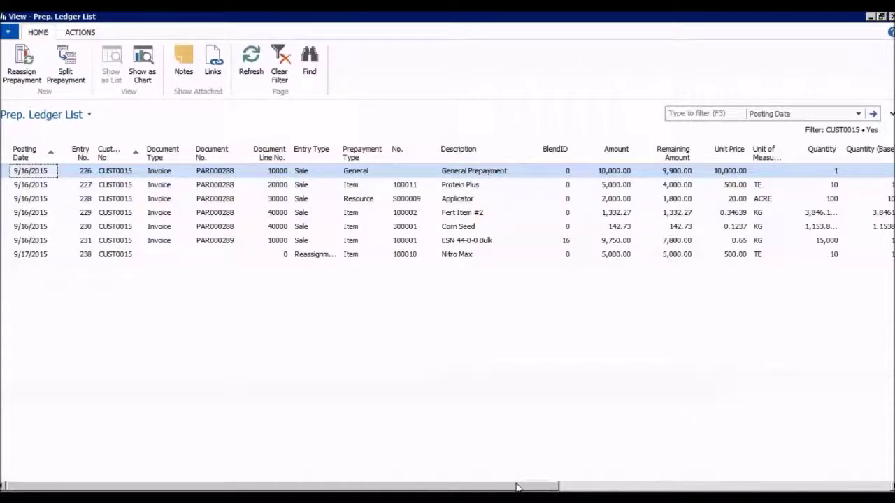
pyautogui.moveTo(516, 488)
pyautogui.mouseDown()
pyautogui.moveTo(555, 488)
pyautogui.moveTo(513, 489)
pyautogui.mouseUp()
pyautogui.click(70, 78)
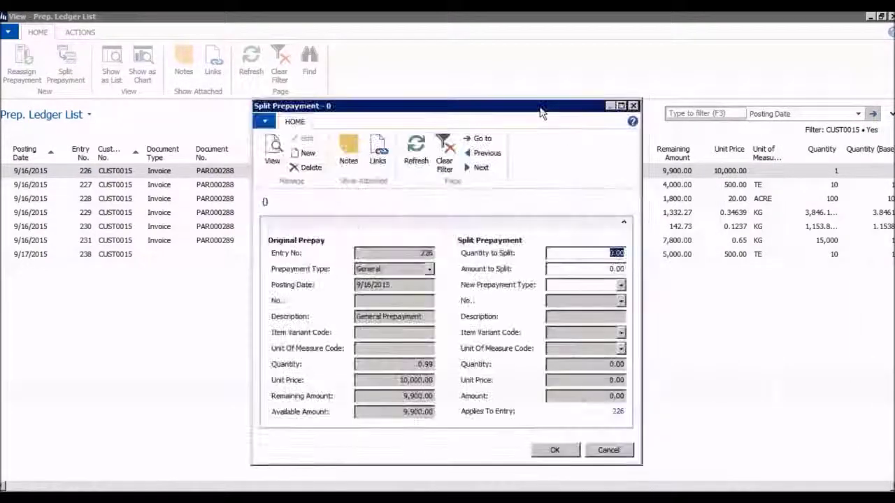
pyautogui.moveTo(542, 112); pyautogui.dragTo(512, 76)
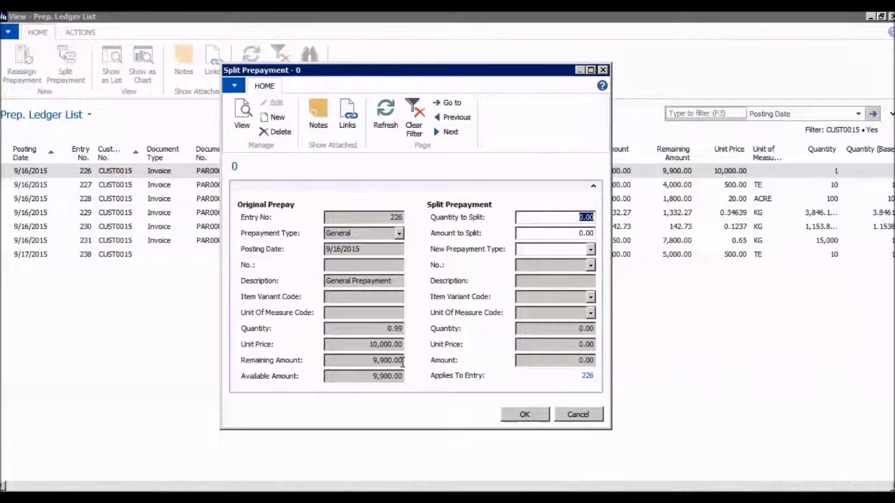
# Set the amount to split from the general prepayment to 3,000.00.
pyautogui.click(554, 217)
pyautogui.click(549, 233)
pyautogui.write('300')
pyautogui.press('Tab')
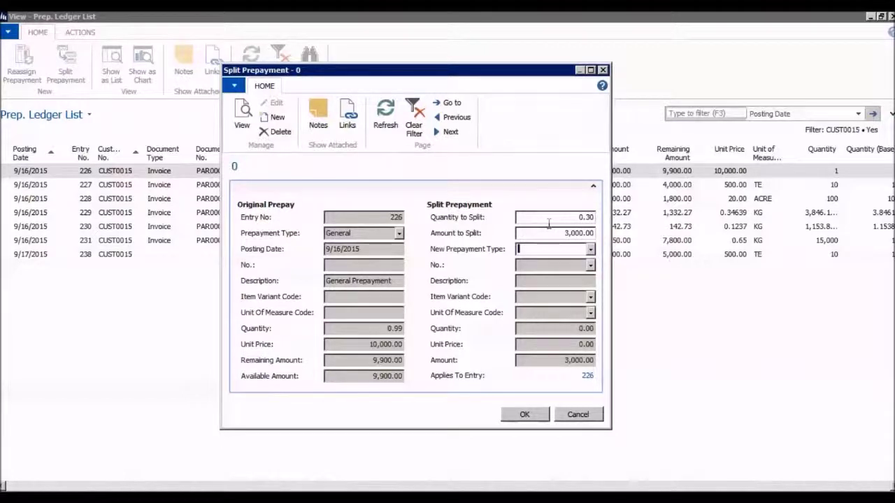
# Set the new prepayment type of the split to Resource and choose the Delivery resource S000004.
pyautogui.click(590, 251)
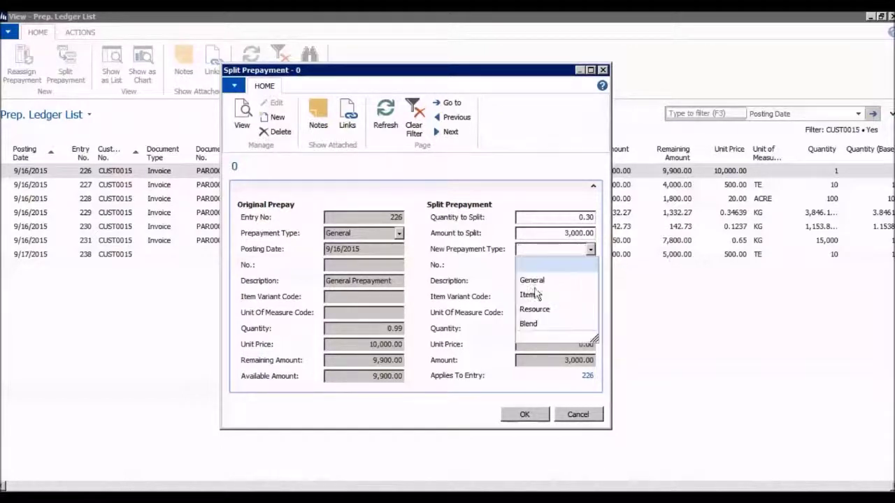
pyautogui.click(529, 310)
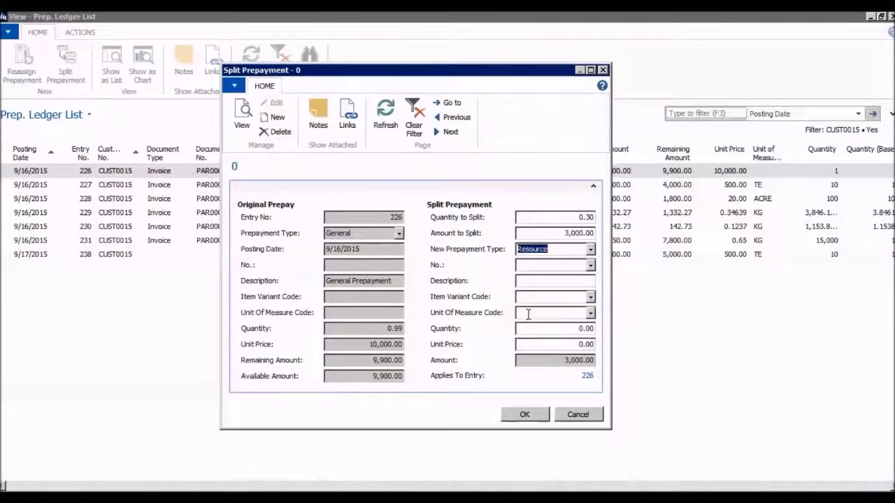
pyautogui.click(547, 267)
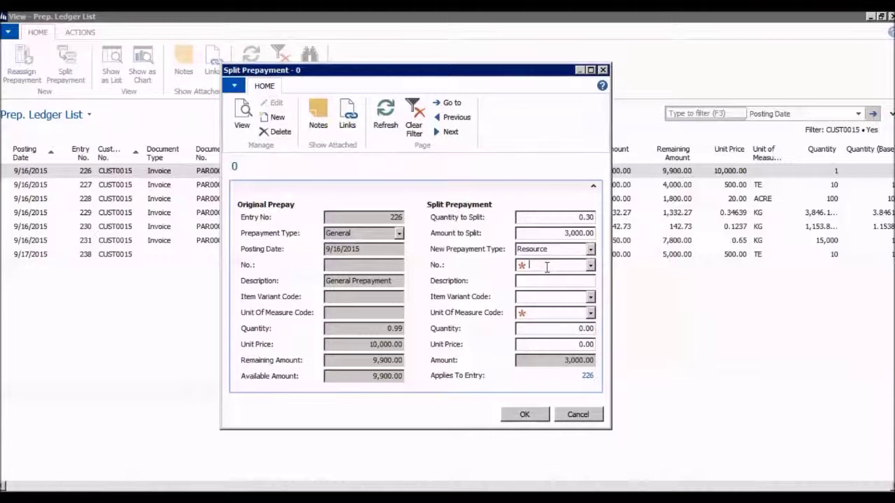
pyautogui.click(590, 269)
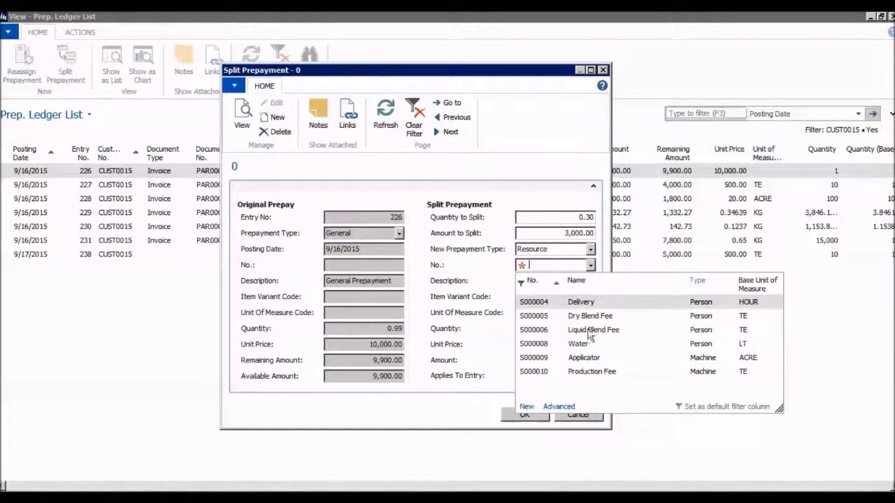
pyautogui.click(546, 306)
pyautogui.click(546, 306)
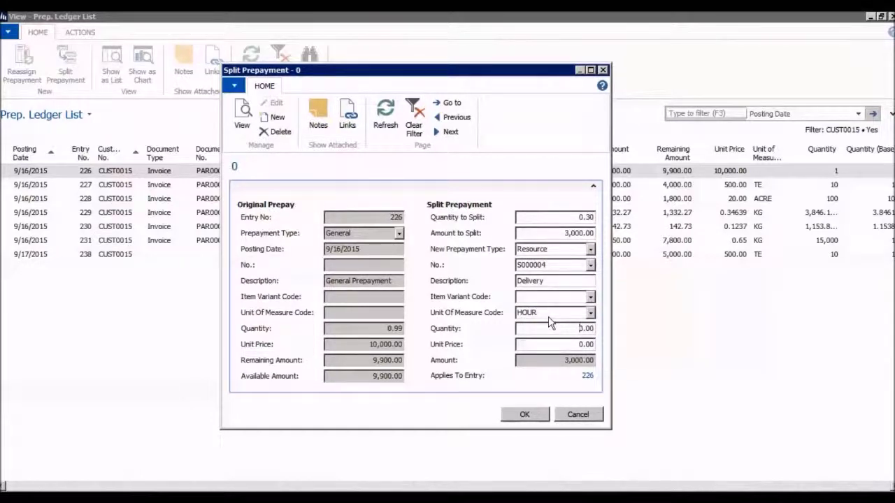
# Set the Delivery quantity of the split prepayment to 50 hours.
pyautogui.click(535, 329)
pyautogui.click(543, 329)
pyautogui.click(546, 343)
pyautogui.click(526, 332)
pyautogui.write('50')
pyautogui.press('Tab')
pyautogui.click(572, 344)
pyautogui.click(552, 332)
# Set the Delivery unit price to 70.00, confirm splitting the prepayment and select the new Delivery entry.
pyautogui.click(553, 343)
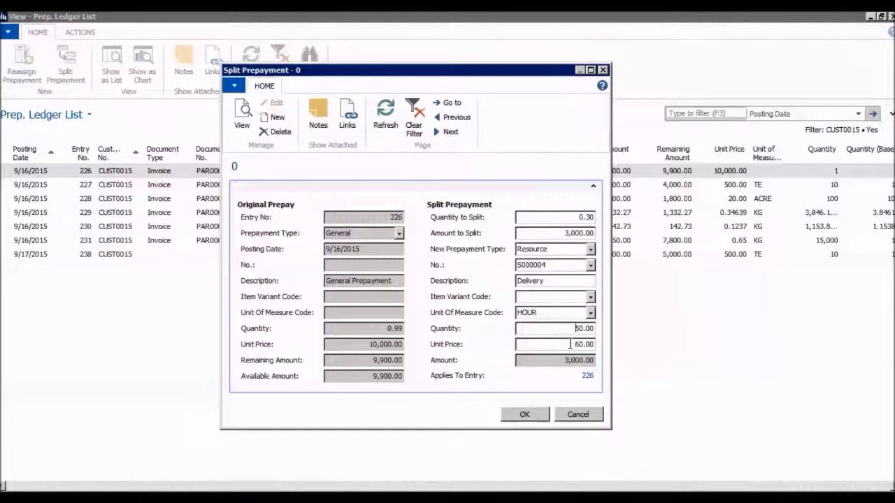
pyautogui.press('Delete')
pyautogui.write('7')
pyautogui.click(541, 326)
pyautogui.click(567, 344)
pyautogui.click(524, 415)
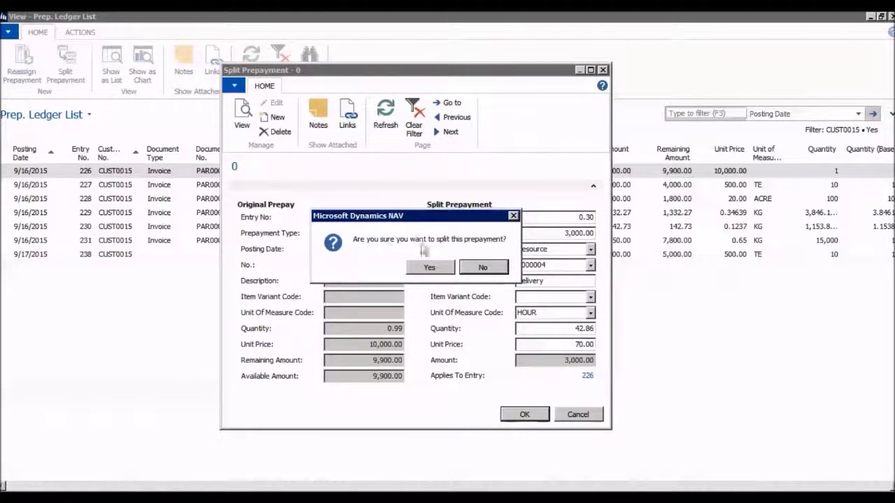
pyautogui.click(436, 268)
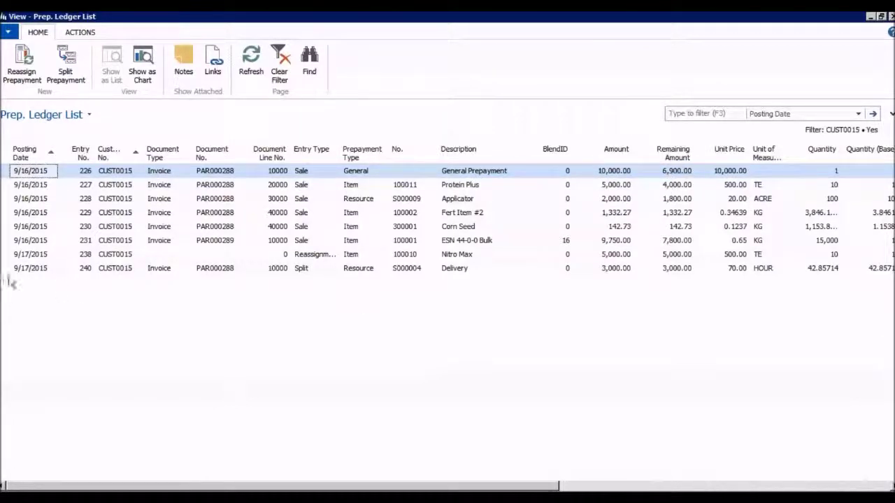
pyautogui.click(9, 272)
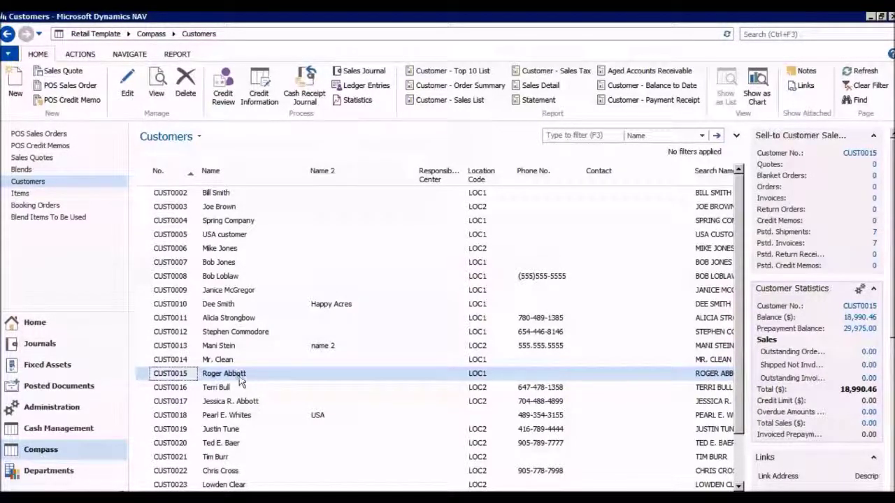
# Create a new POS credit memo for the customer selected in the Customers list.
pyautogui.click(68, 105)
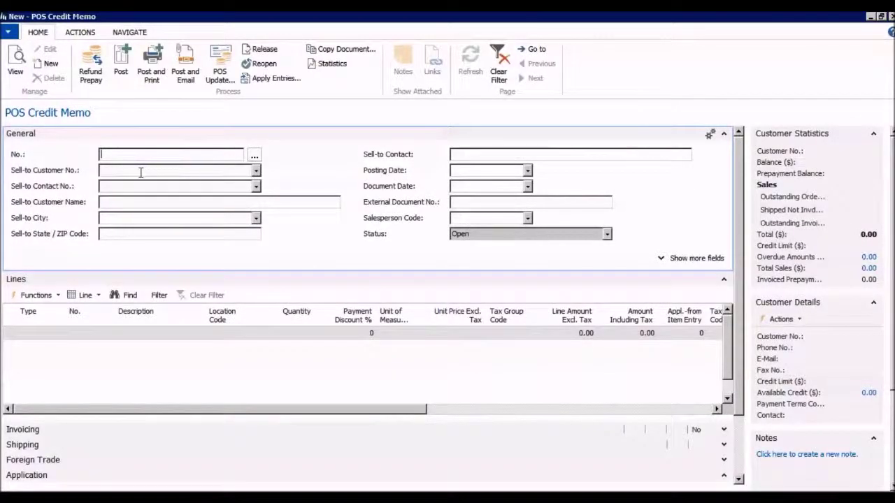
pyautogui.click(482, 289)
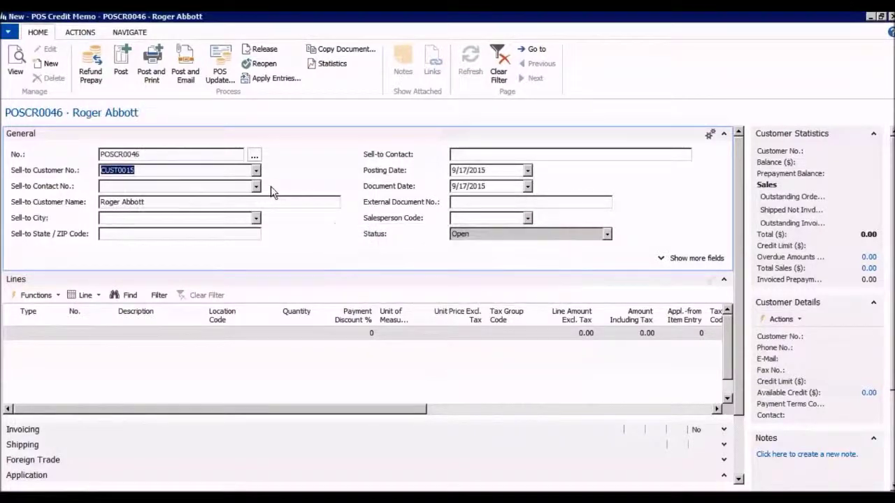
pyautogui.click(130, 186)
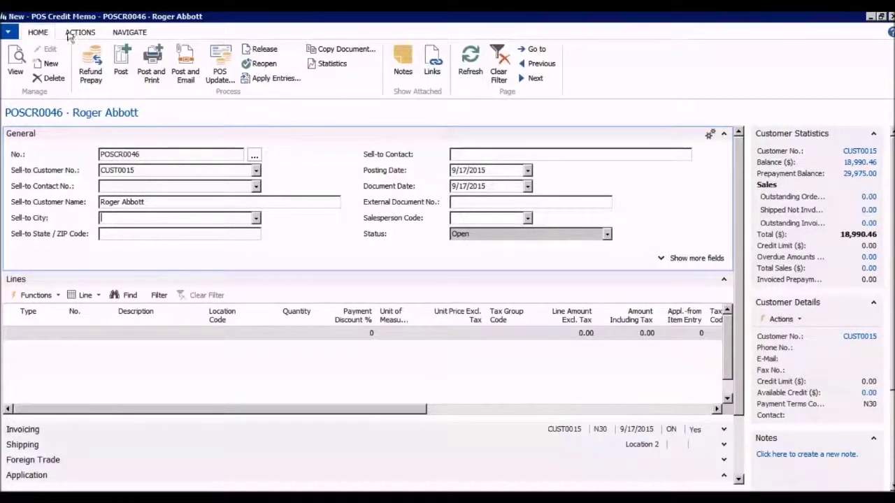
# Start a prepayment refund on the credit memo and choose the Nitro Max entry posted 9/17/2015.
pyautogui.click(100, 79)
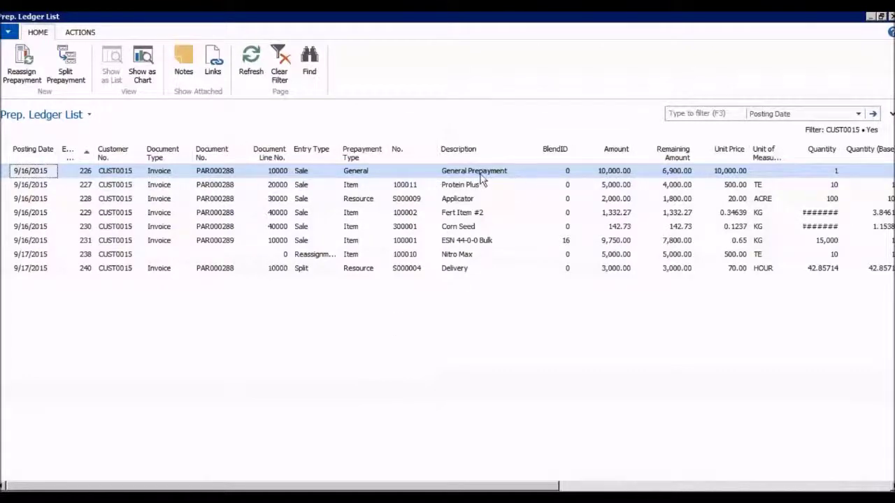
pyautogui.moveTo(544, 489)
pyautogui.mouseDown()
pyautogui.moveTo(667, 489)
pyautogui.moveTo(542, 489)
pyautogui.mouseUp()
pyautogui.click(5, 256)
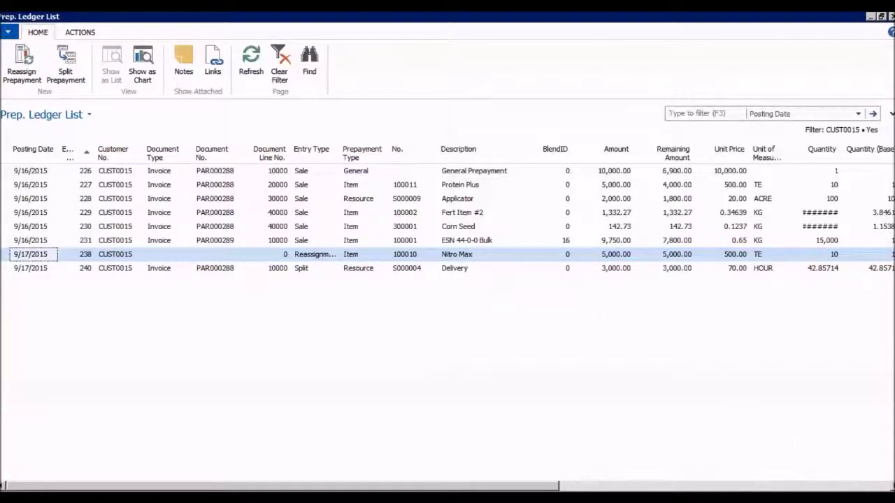
pyautogui.click(881, 15)
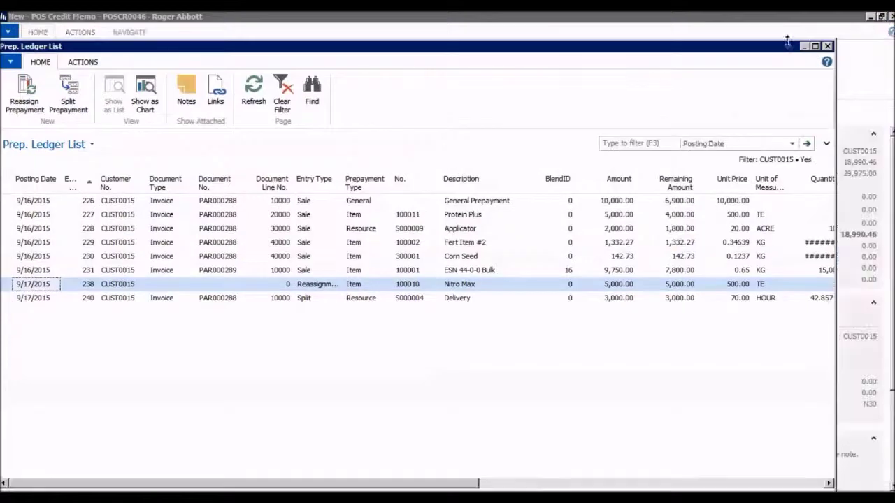
pyautogui.moveTo(740, 46); pyautogui.dragTo(752, 22)
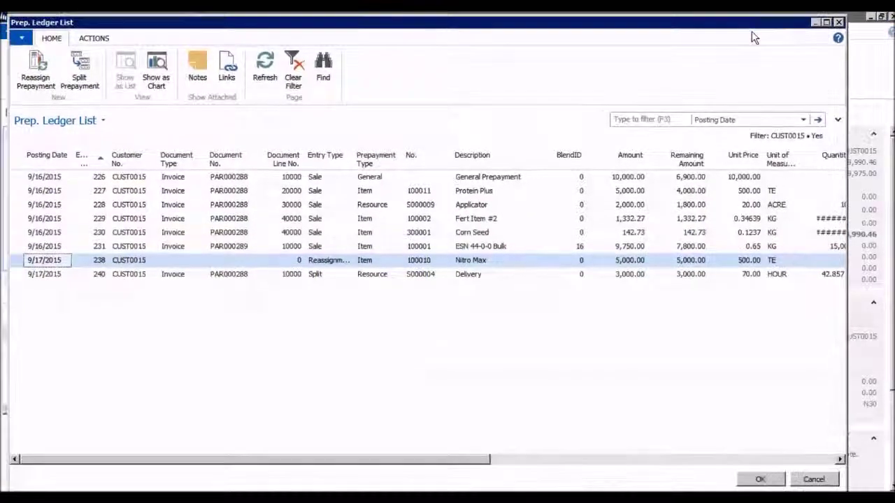
pyautogui.click(757, 481)
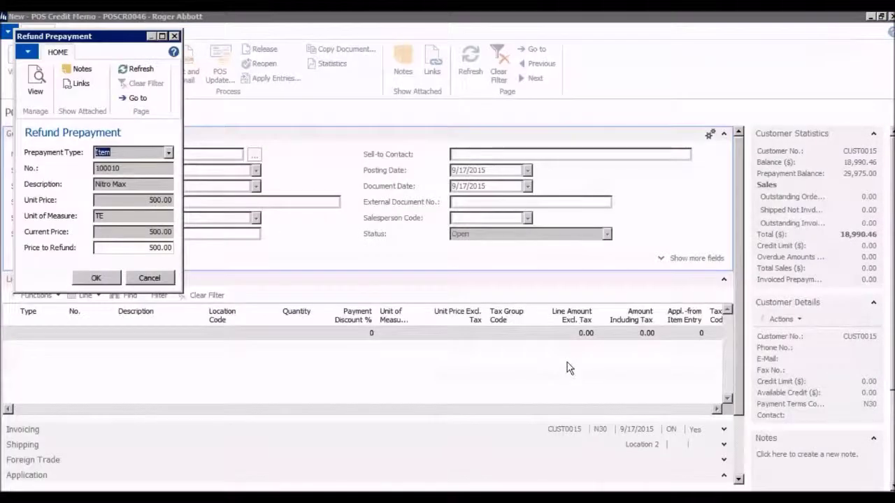
# Accept the Nitro Max refund at a price of 500.00 and check its line on the credit memo.
pyautogui.moveTo(182, 290); pyautogui.dragTo(255, 340)
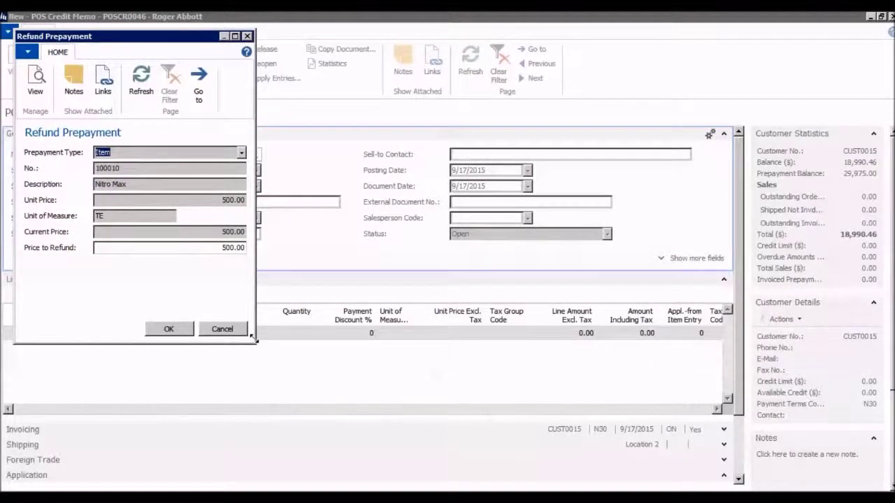
pyautogui.click(207, 248)
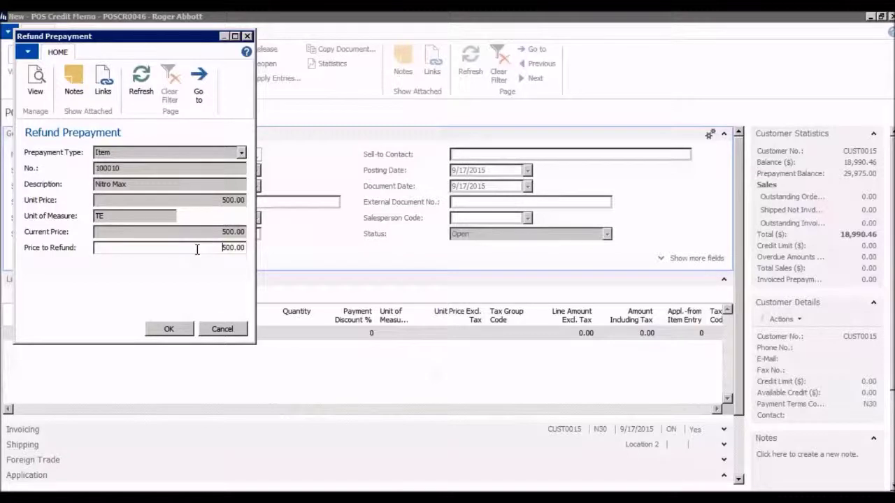
pyautogui.moveTo(203, 250); pyautogui.dragTo(241, 248)
pyautogui.click(219, 249)
pyautogui.click(212, 234)
pyautogui.click(214, 247)
pyautogui.moveTo(218, 248); pyautogui.dragTo(256, 246)
pyautogui.click(197, 249)
pyautogui.click(169, 329)
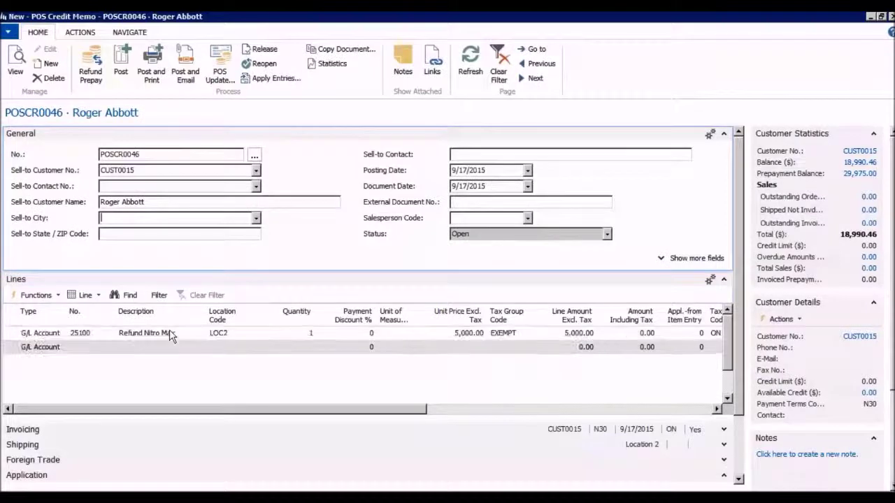
pyautogui.click(15, 336)
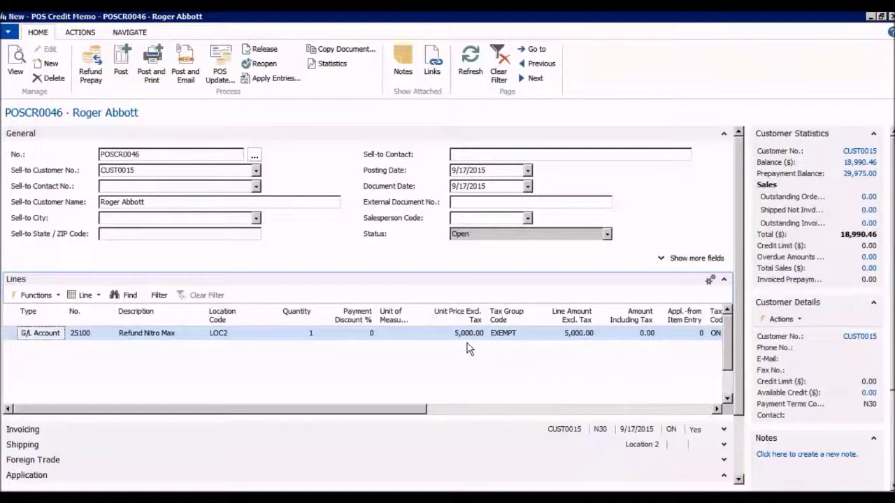
pyautogui.moveTo(514, 413); pyautogui.dragTo(404, 426)
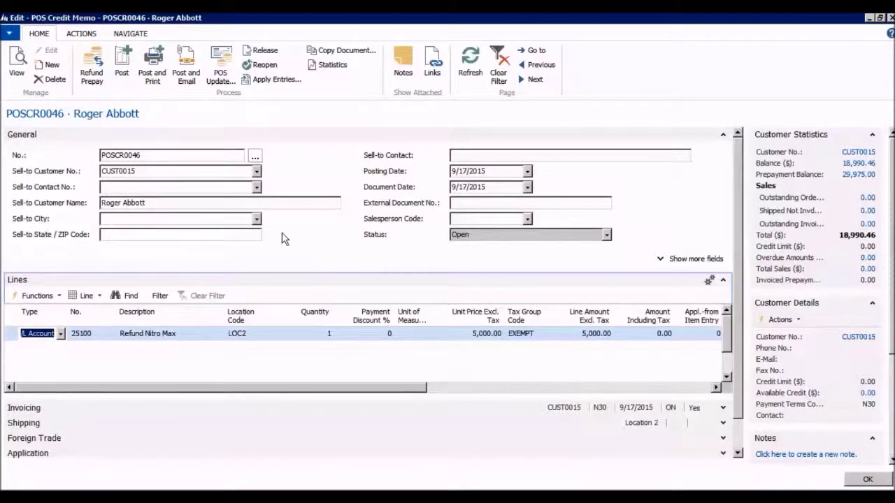
# Refund the Fert Item #2 prepayment on the same credit memo with a price to refund of 0.25.
pyautogui.click(104, 76)
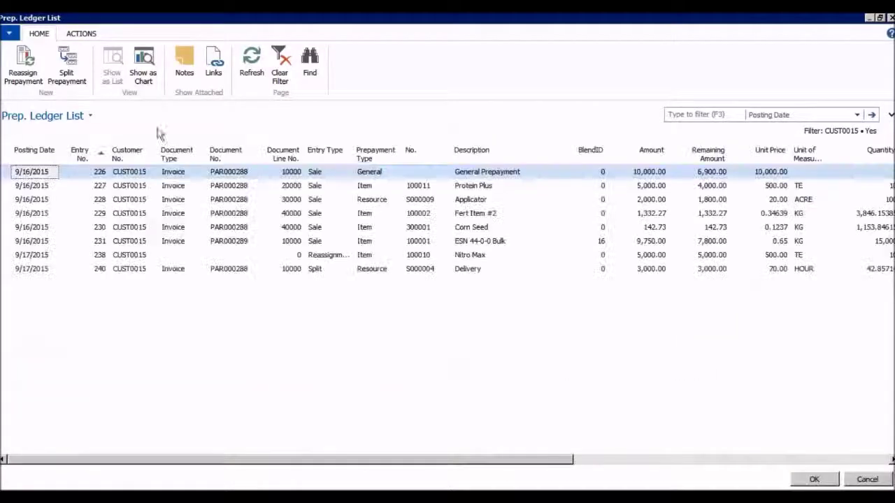
pyautogui.click(8, 214)
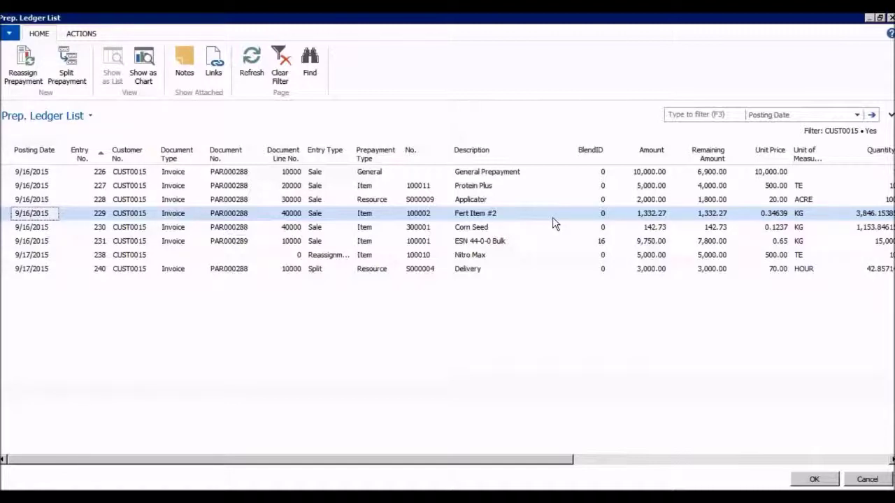
pyautogui.click(832, 480)
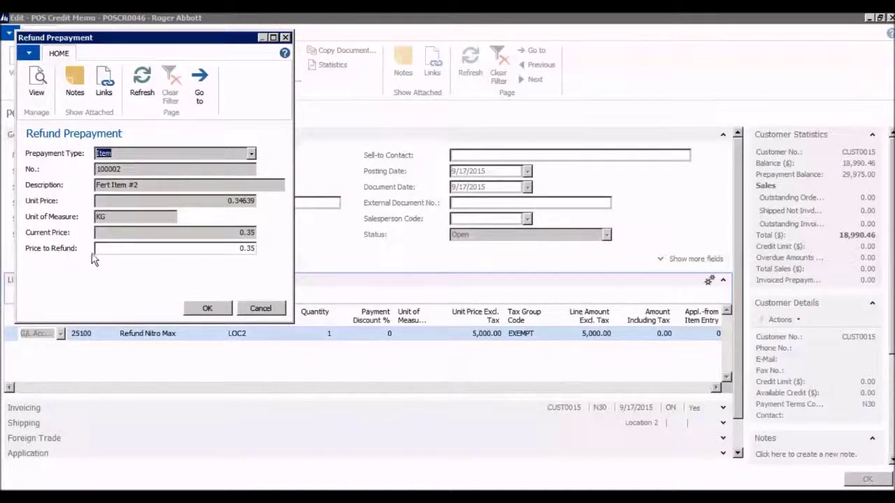
pyautogui.click(219, 249)
pyautogui.write('2')
pyautogui.click(244, 249)
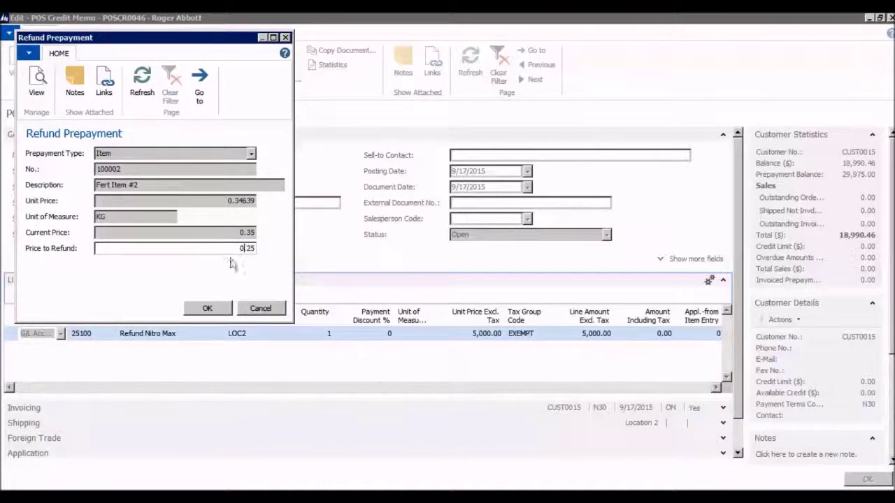
pyautogui.click(207, 308)
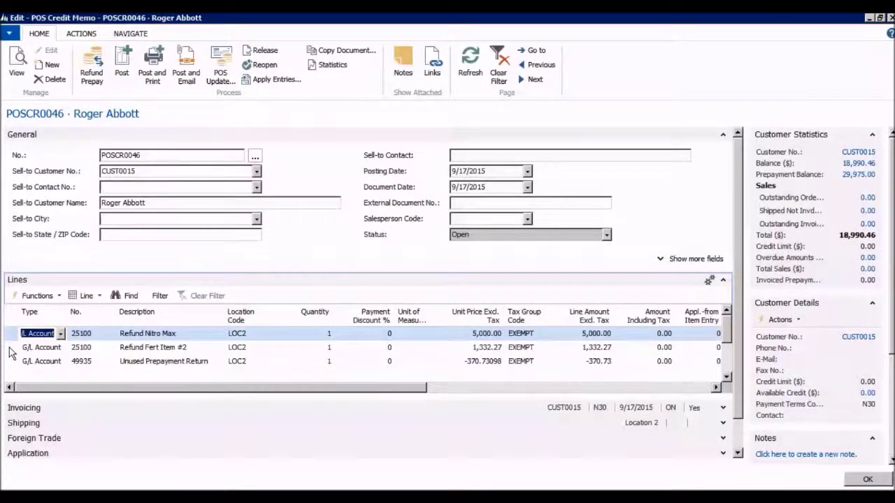
# Review the Fert Item #2 refund and Unused Prepayment Return lines, and post the credit memo.
pyautogui.click(11, 348)
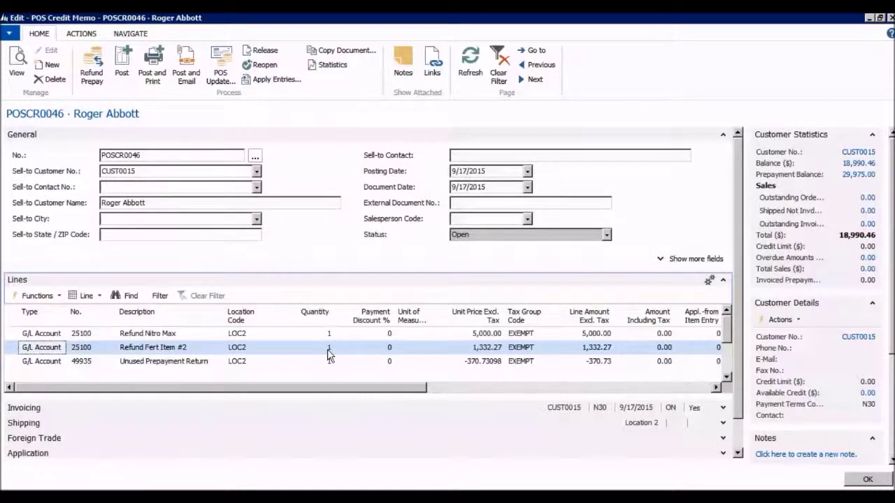
pyautogui.click(15, 365)
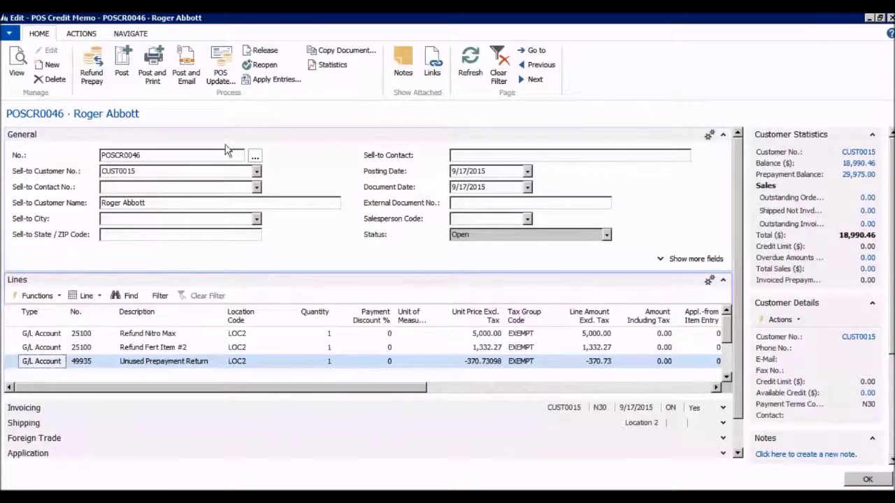
pyautogui.click(125, 70)
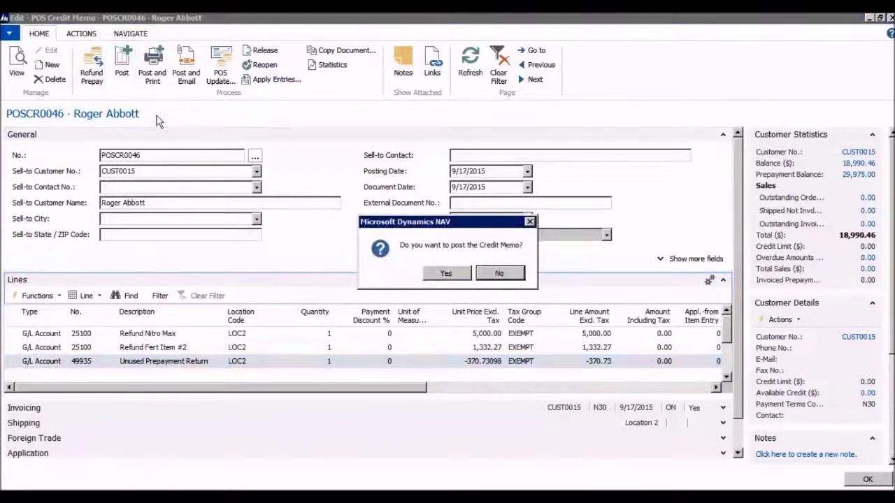
pyautogui.click(445, 275)
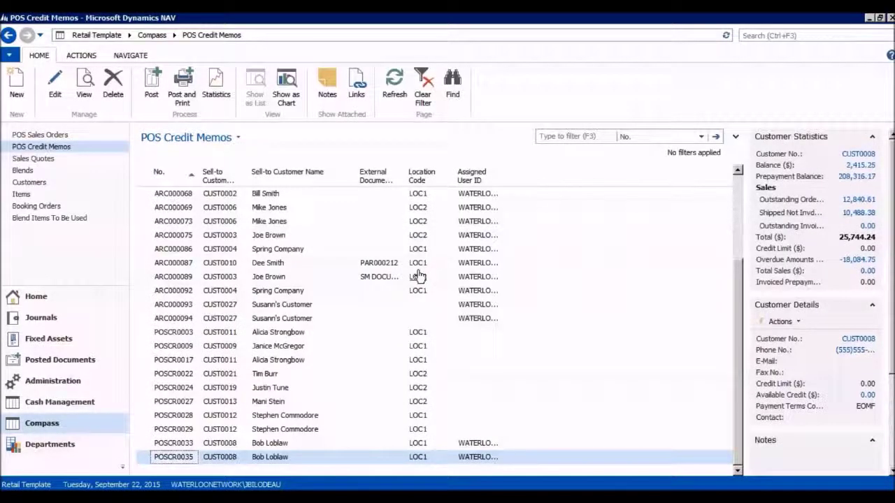
# Examine the same customer's remaining prepayment ledger entries from the Customers list and close the ledger list.
pyautogui.click(80, 183)
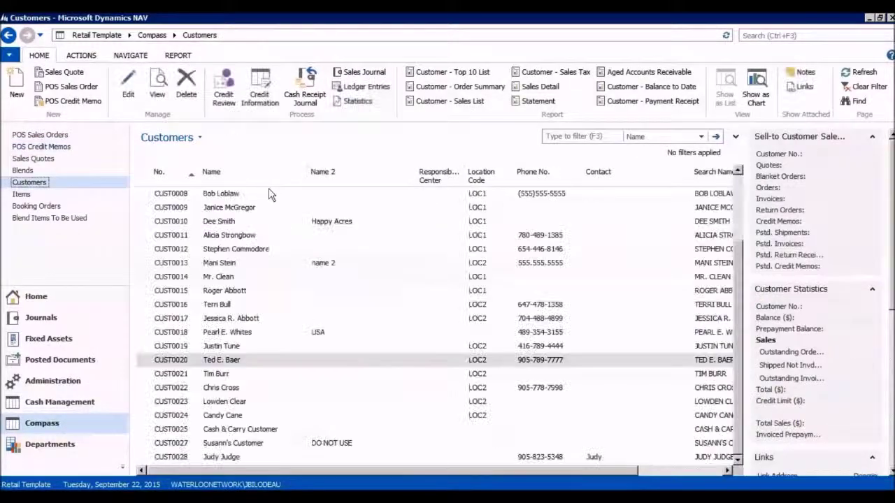
pyautogui.click(244, 292)
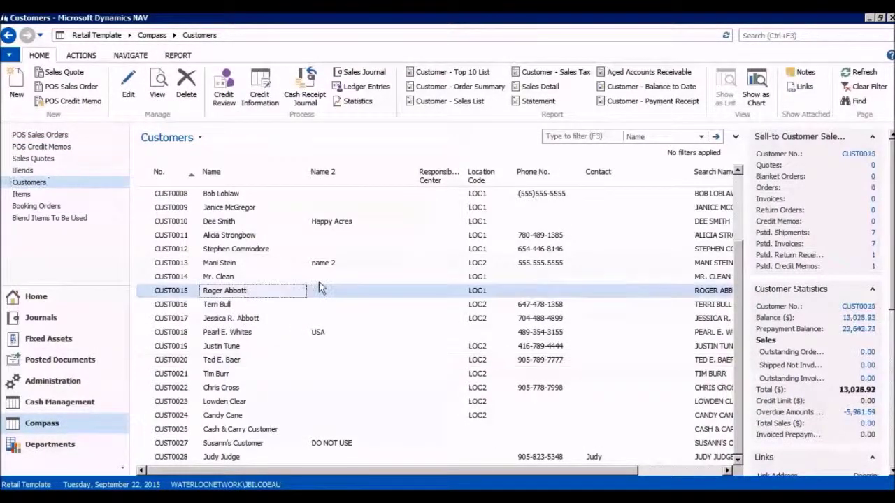
pyautogui.click(849, 329)
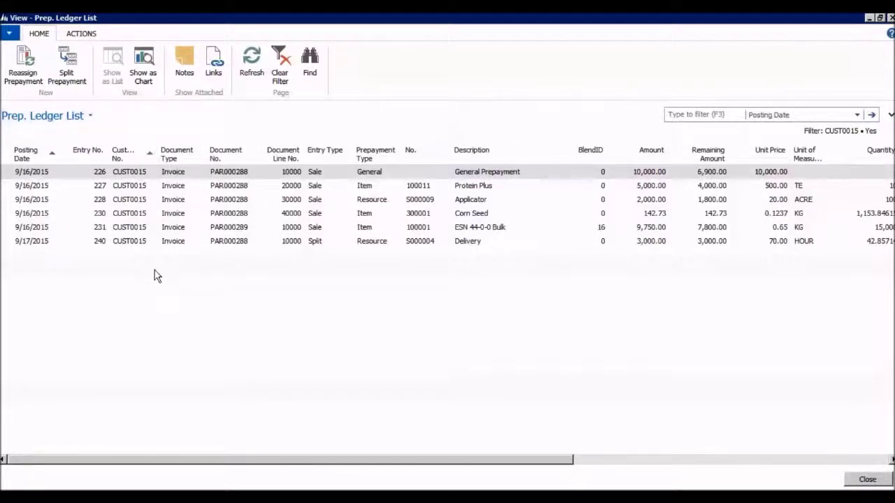
pyautogui.click(868, 482)
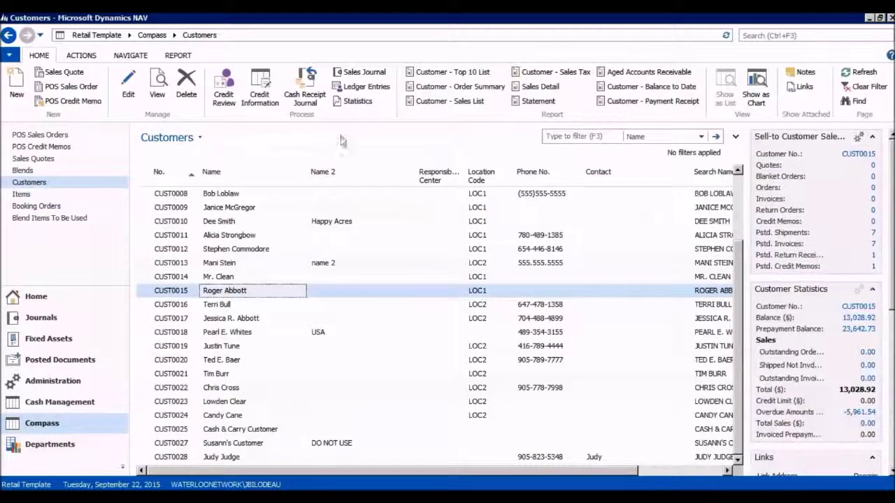
# Examine the same customer's ledger entries, including the open 9/17/2015 credit memo entry, and close the list.
pyautogui.click(97, 59)
pyautogui.click(131, 56)
pyautogui.click(273, 100)
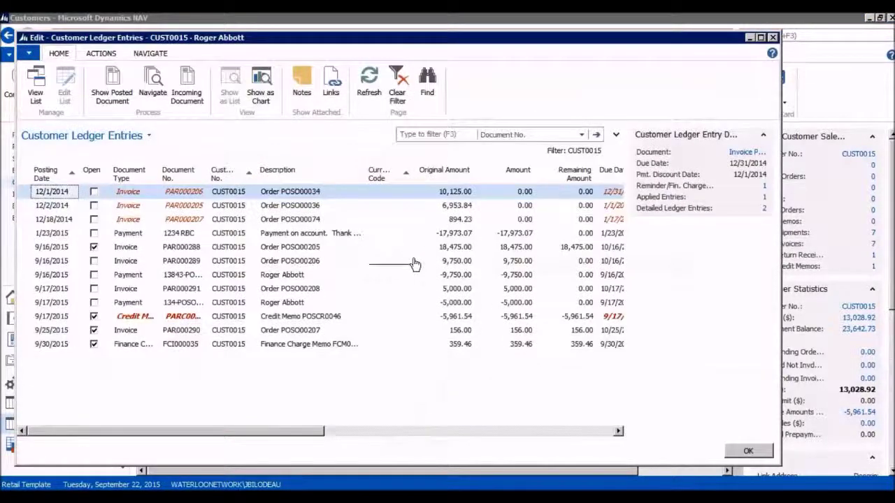
pyautogui.moveTo(774, 458); pyautogui.dragTo(849, 461)
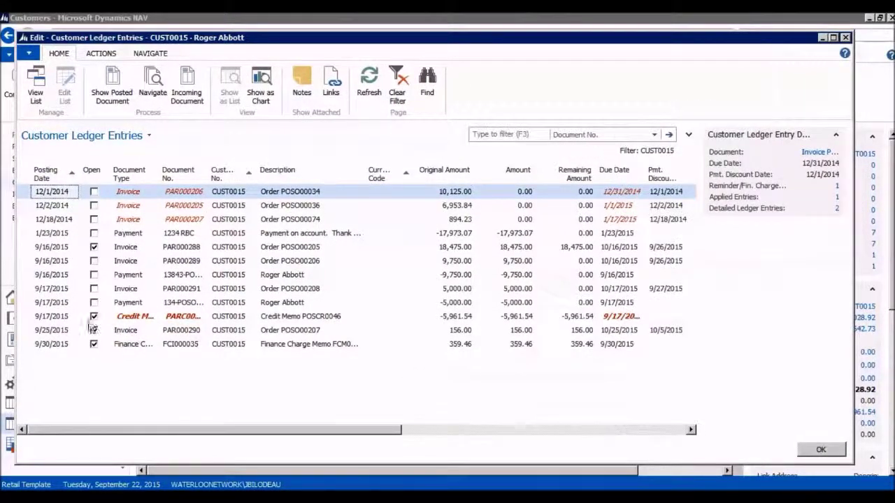
pyautogui.click(25, 319)
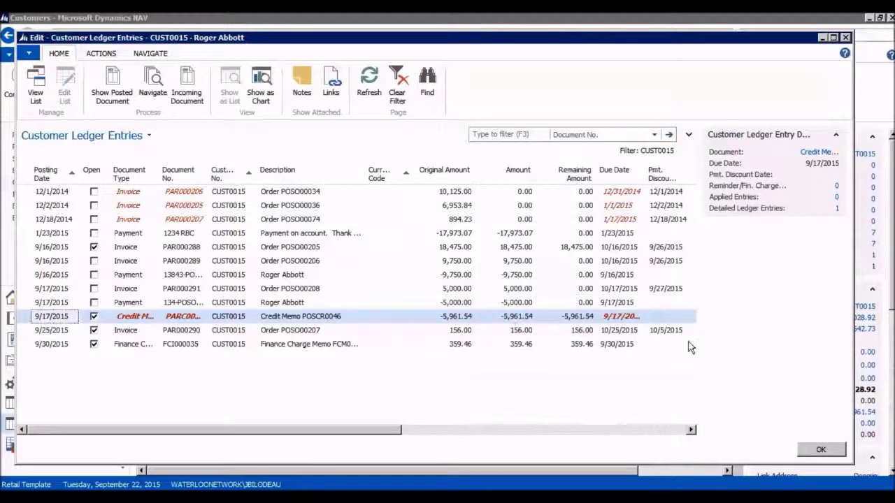
pyautogui.click(822, 451)
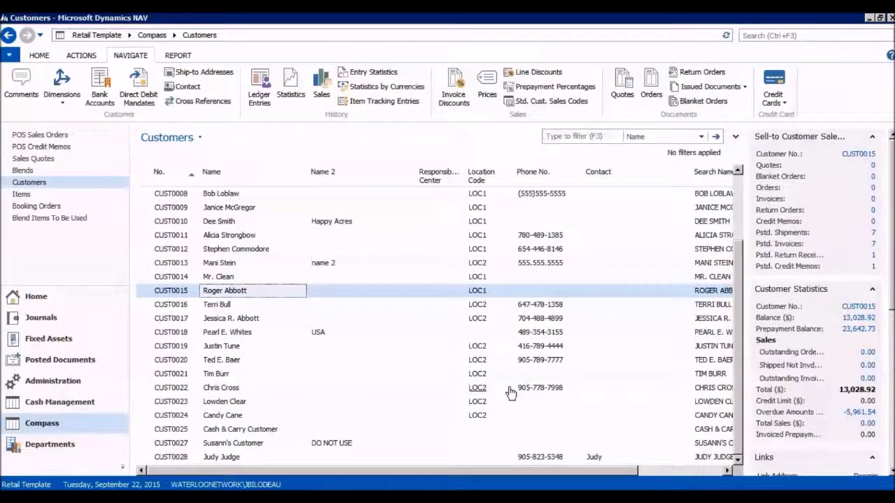
# Examine another LOC2 customer's prepayment ledger, checking the Protein Plus and first General Prepayment entries, and close the list.
pyautogui.click(140, 359)
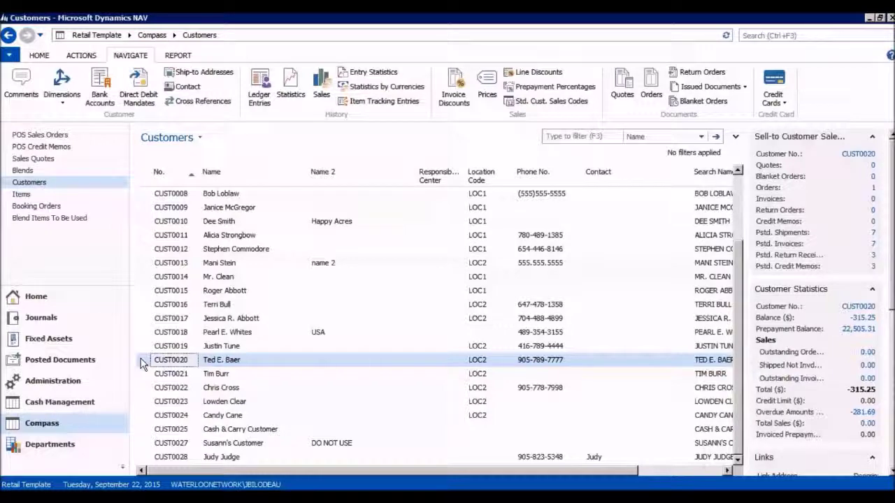
pyautogui.click(859, 329)
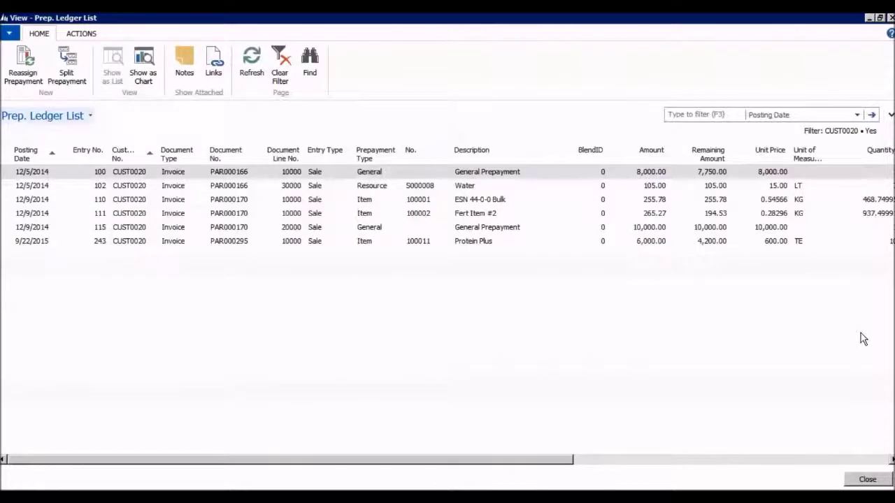
pyautogui.click(14, 247)
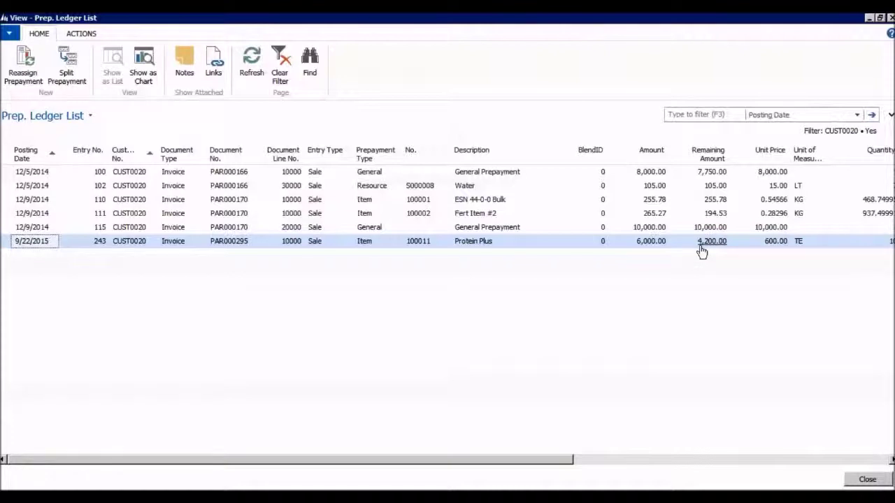
pyautogui.click(15, 175)
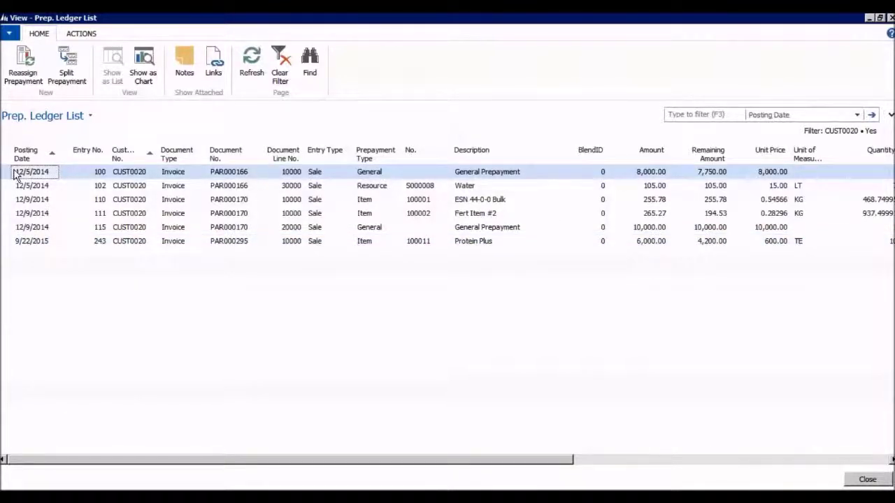
pyautogui.click(8, 245)
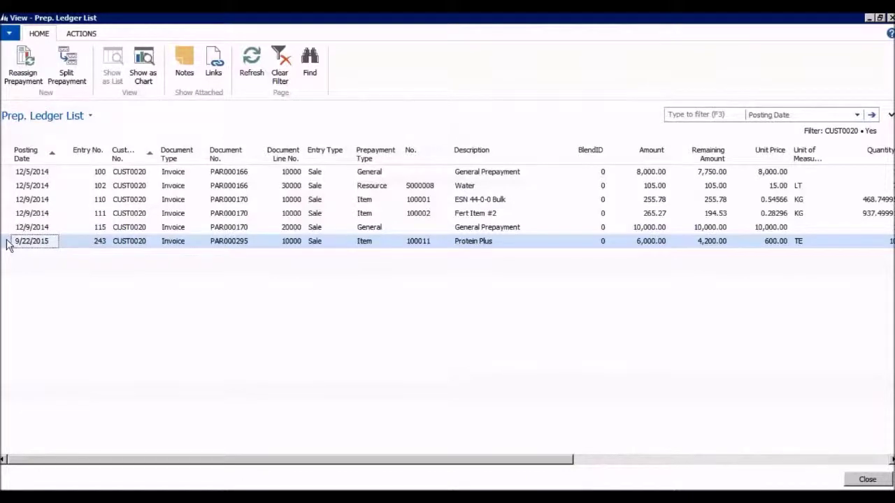
pyautogui.click(868, 480)
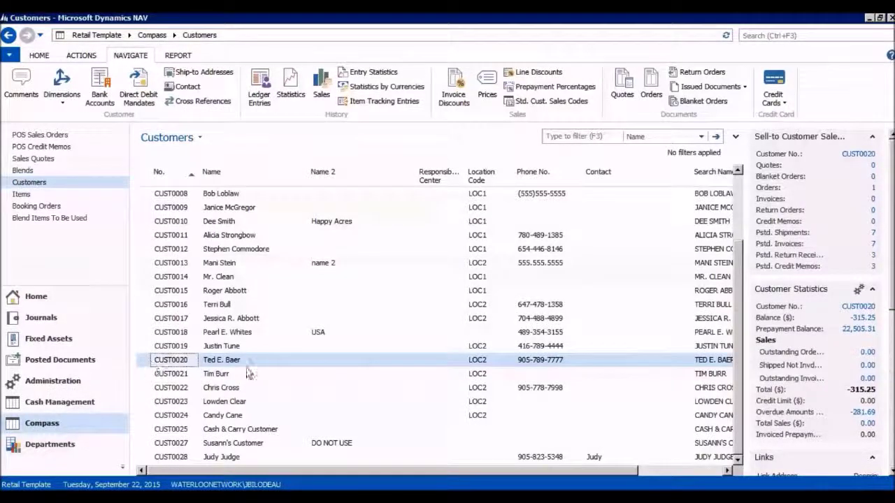
# Create a new POS credit memo for the selected LOC2 customer from the Customers list.
pyautogui.click(41, 56)
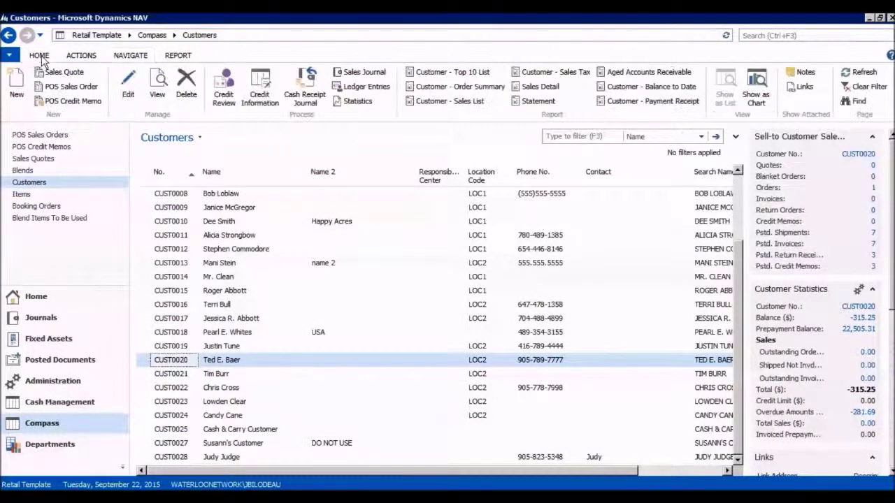
pyautogui.click(65, 99)
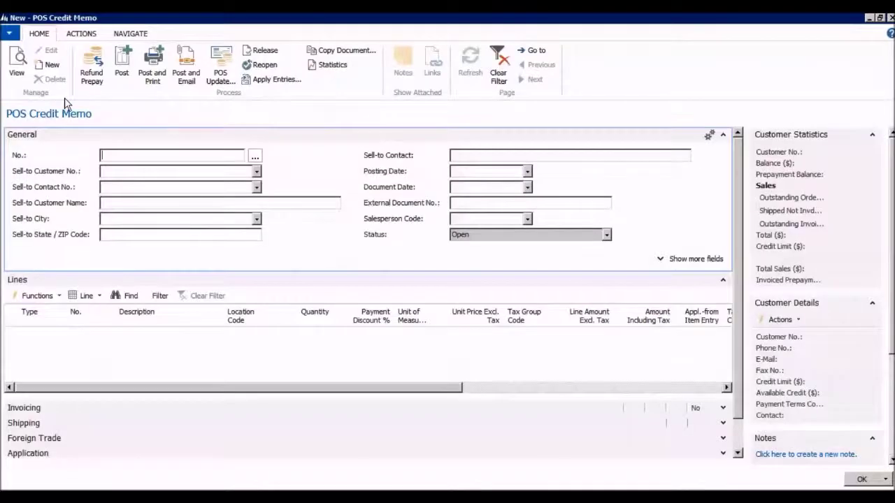
pyautogui.click(141, 171)
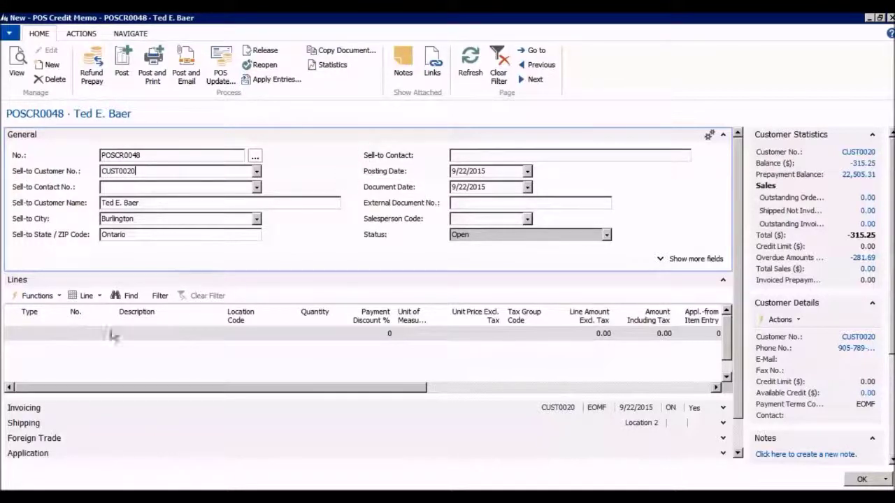
# Start an Item line for Protein Plus (100011) on the credit memo to bring up its posted sales invoice lines.
pyautogui.click(41, 335)
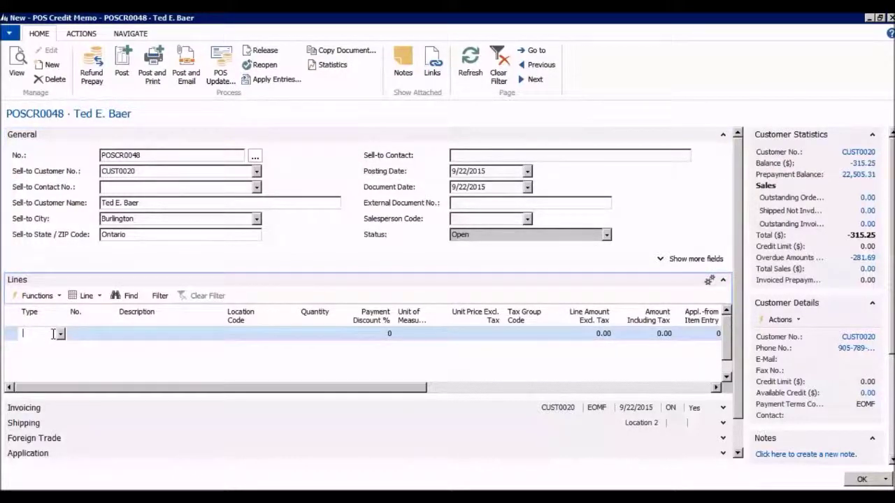
pyautogui.write('it')
pyautogui.press('Tab')
pyautogui.click(110, 333)
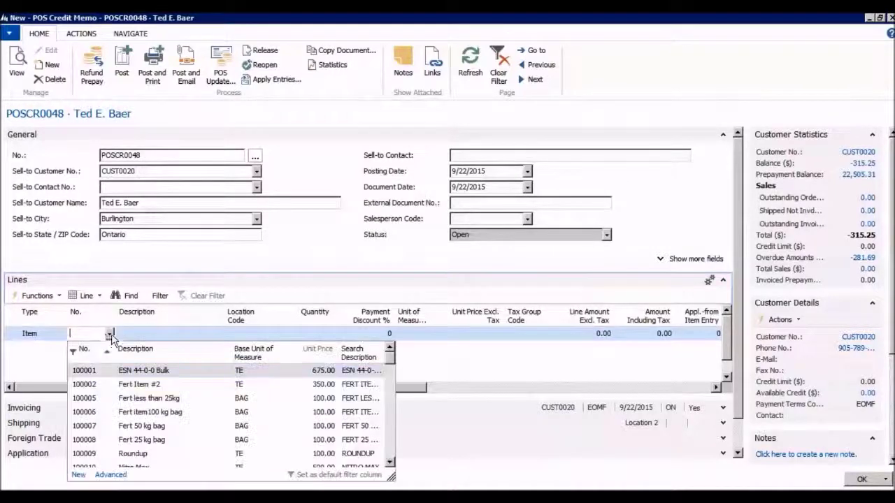
pyautogui.click(391, 463)
pyautogui.click(390, 463)
pyautogui.click(112, 428)
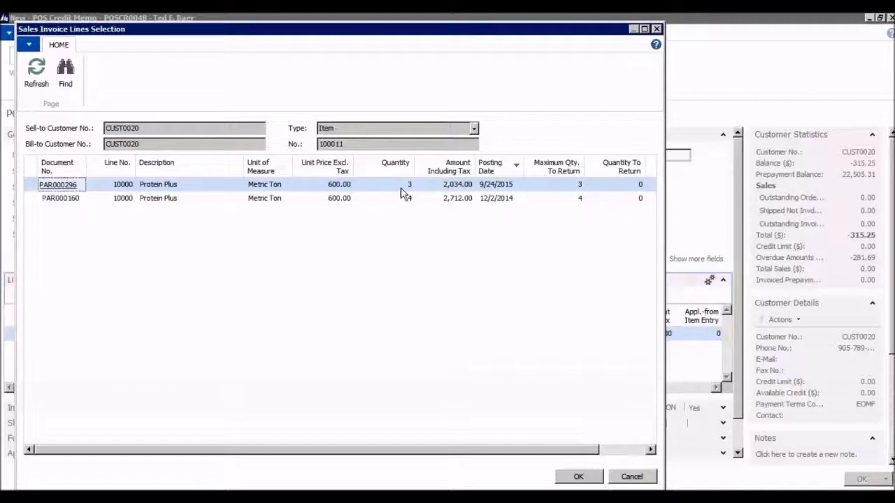
# Return a quantity of 1 from the 9/24/2015 Protein Plus invoice line at a unit price of 600 and accept the selection.
pyautogui.click(600, 186)
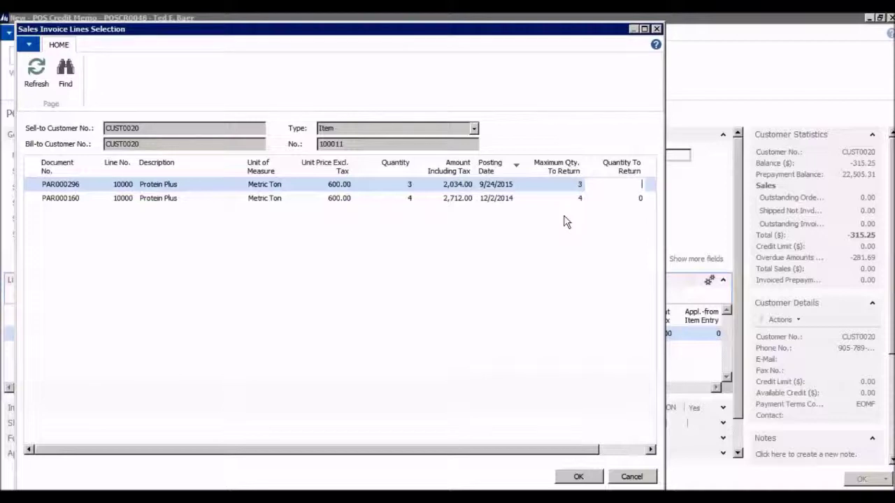
pyautogui.write('1')
pyautogui.press('Tab')
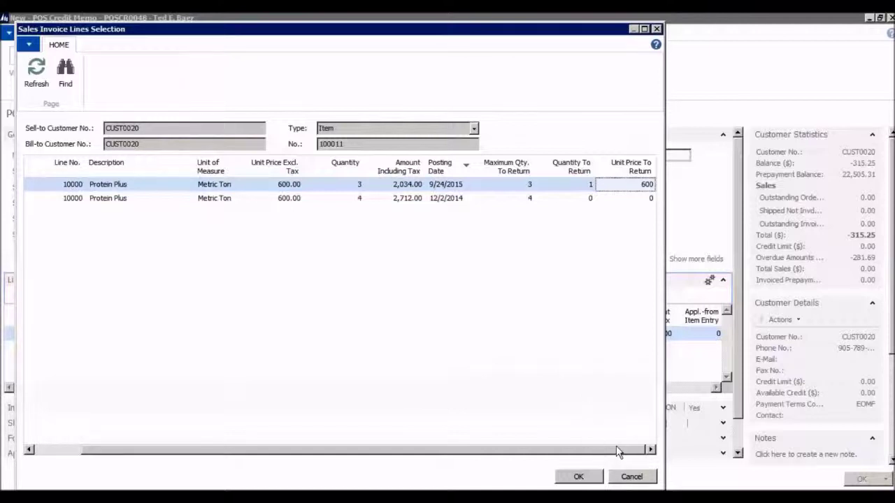
pyautogui.moveTo(588, 451); pyautogui.dragTo(489, 461)
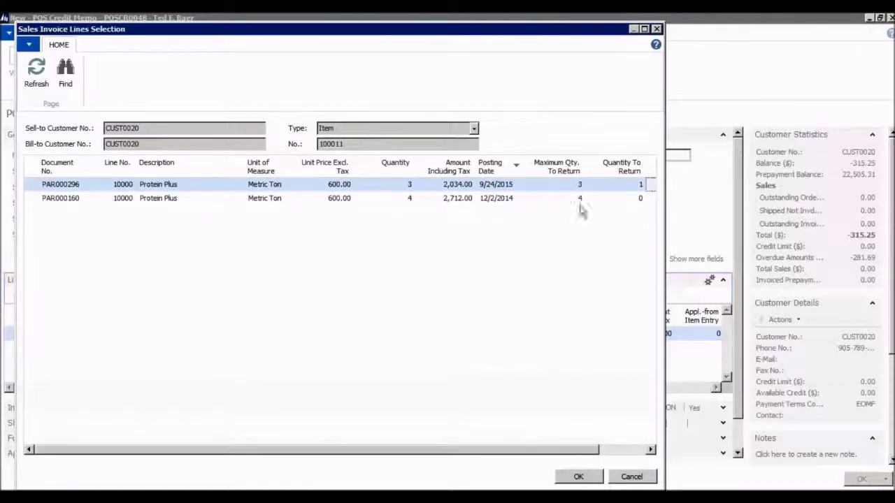
pyautogui.click(576, 477)
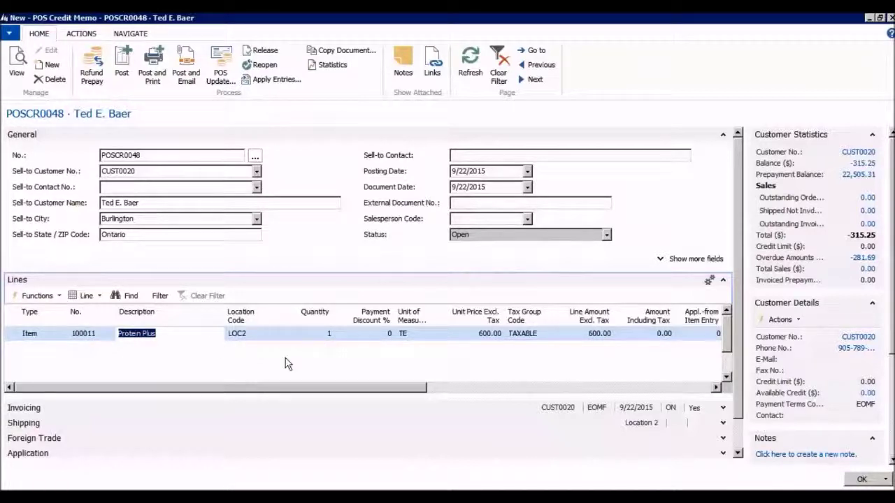
# Check the Protein Plus line's linked sales invoice document and line numbers, widening those columns to show their full headings.
pyautogui.click(92, 354)
pyautogui.click(104, 337)
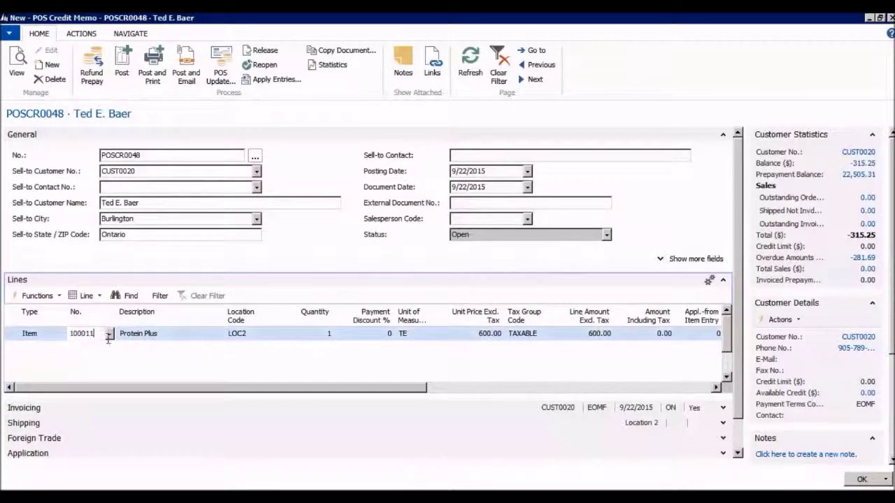
pyautogui.moveTo(248, 389); pyautogui.dragTo(483, 395)
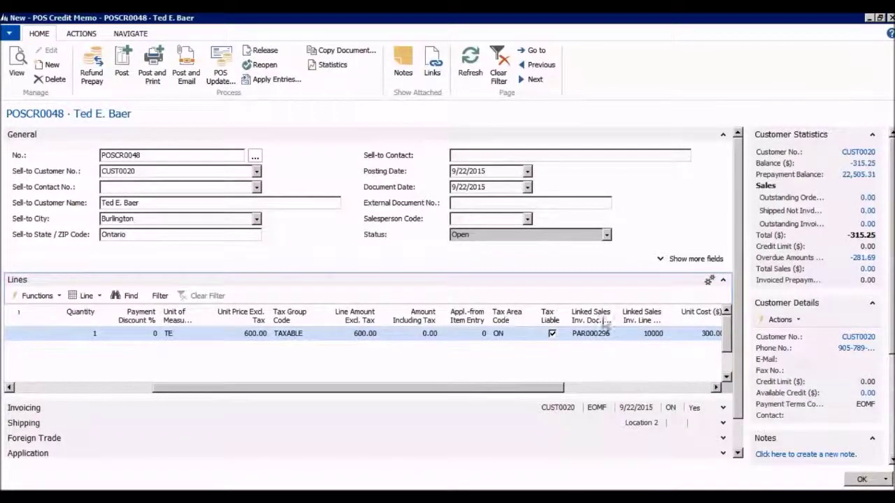
pyautogui.moveTo(616, 320); pyautogui.dragTo(699, 320)
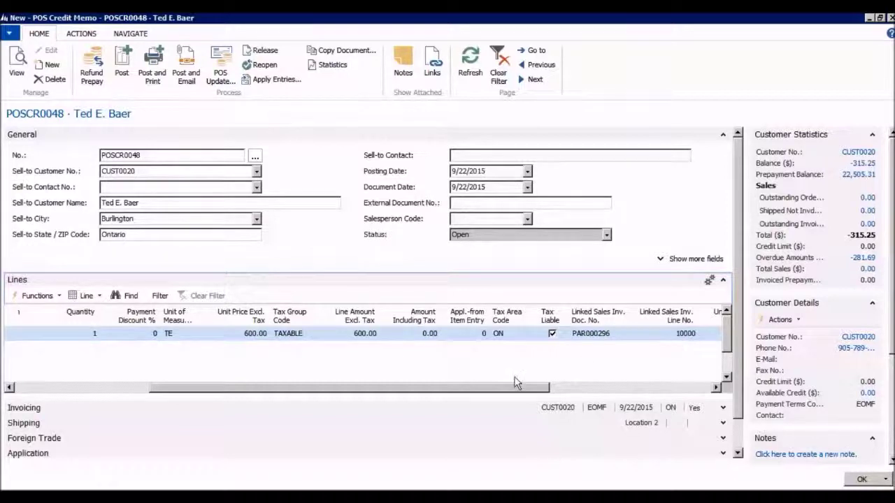
pyautogui.moveTo(490, 394); pyautogui.dragTo(356, 395)
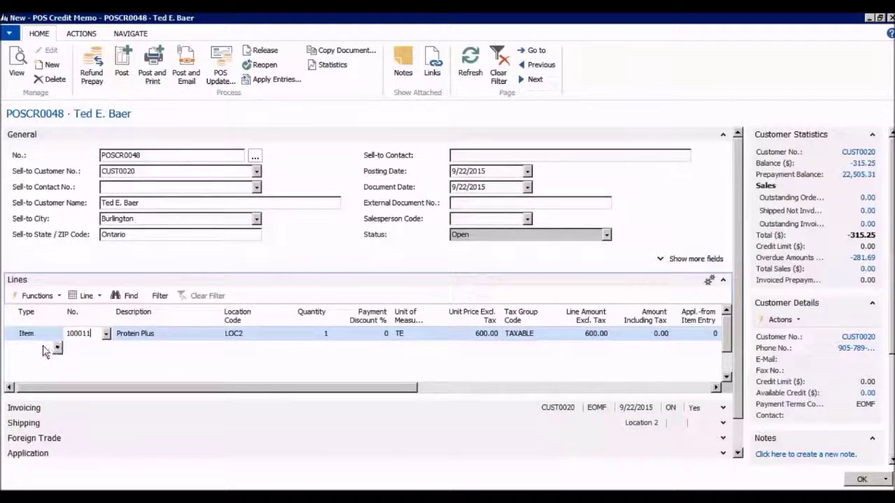
# Add a second Item line for Nitro Max (100010) to the credit memo to bring up its posted sales invoice lines.
pyautogui.click(52, 348)
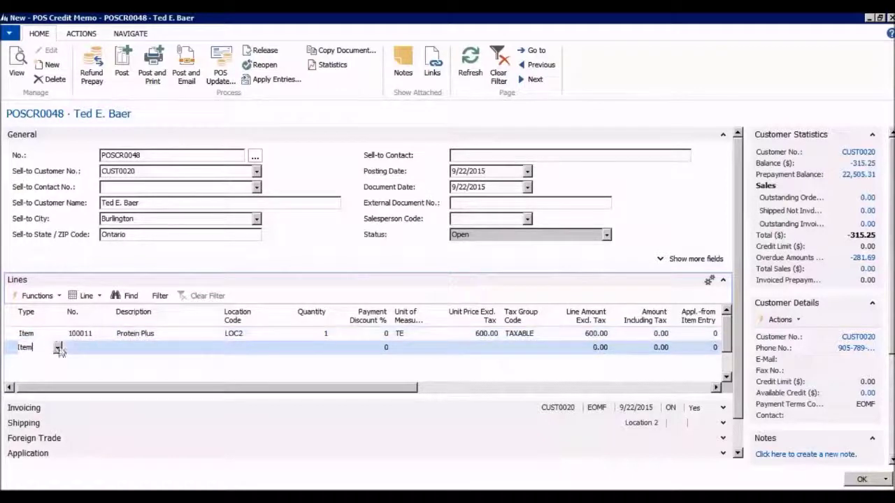
pyautogui.click(105, 349)
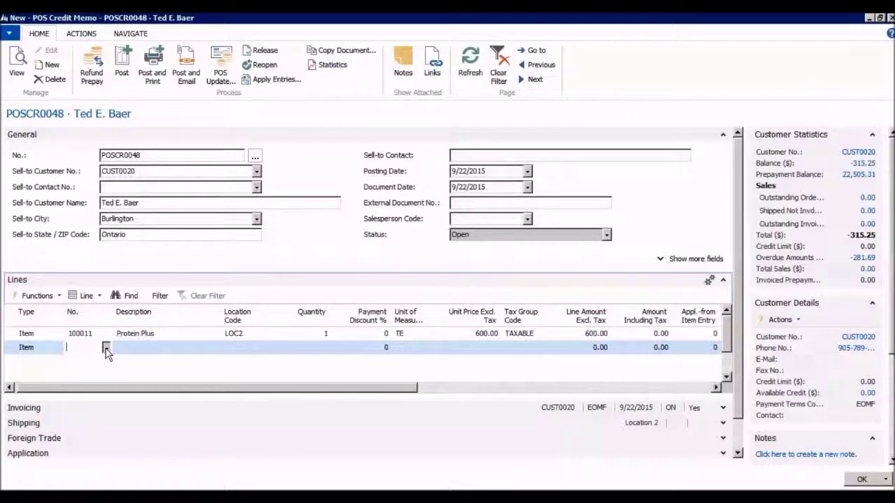
pyautogui.click(106, 348)
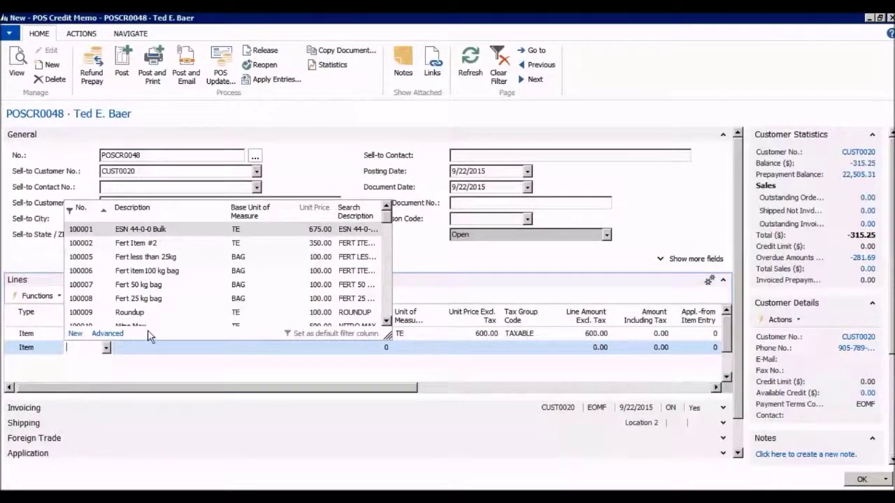
pyautogui.click(385, 322)
pyautogui.click(386, 321)
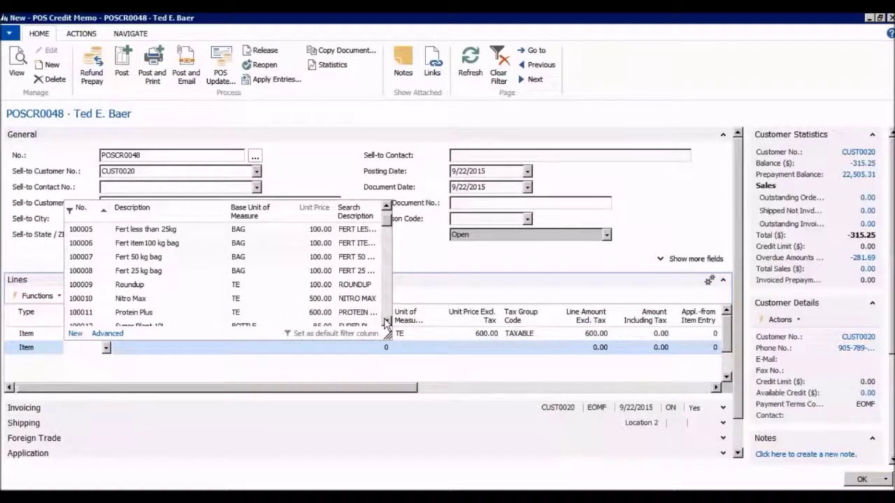
pyautogui.click(157, 301)
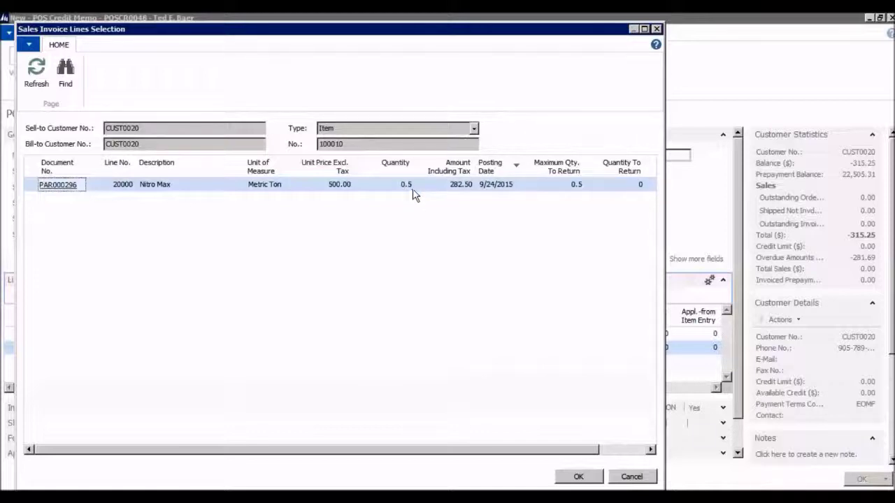
# Set the quantity to return to 0.5 on the Nitro Max invoice line and accept the selection.
pyautogui.click(628, 187)
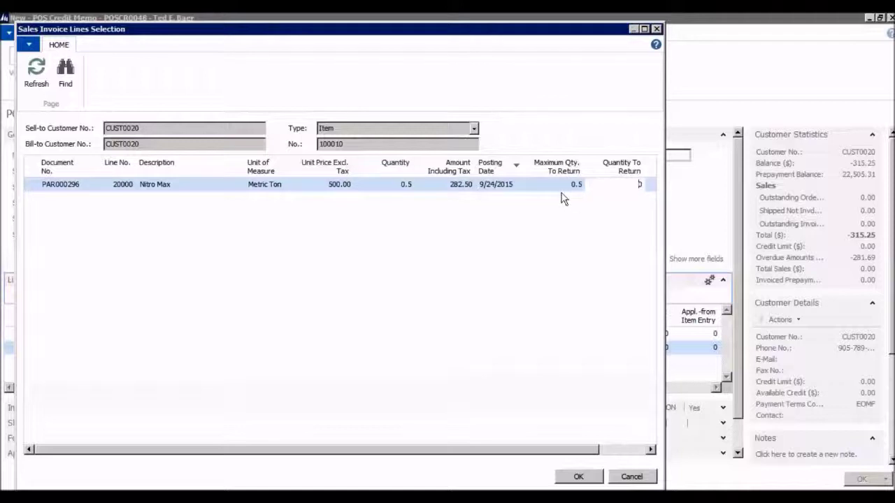
pyautogui.write('.5')
pyautogui.click(578, 476)
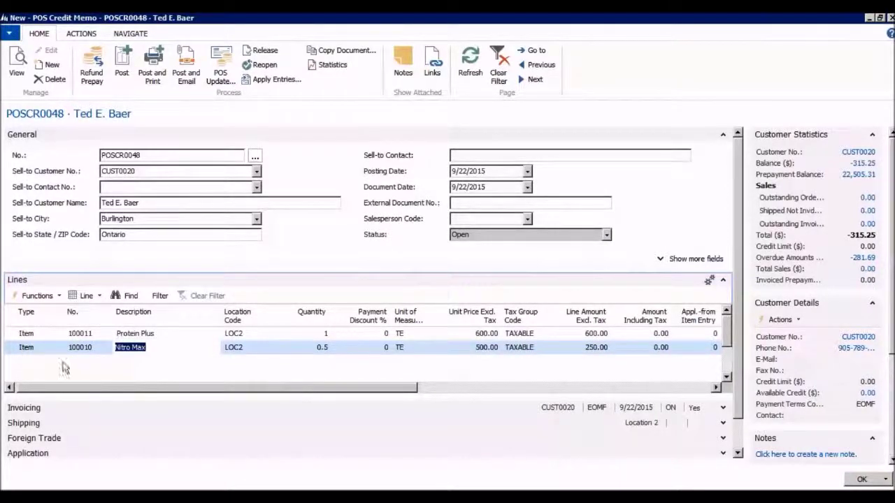
# Review the linked sales invoice details and amounts of the Protein Plus and Nitro Max credit memo lines.
pyautogui.moveTo(265, 389); pyautogui.dragTo(421, 402)
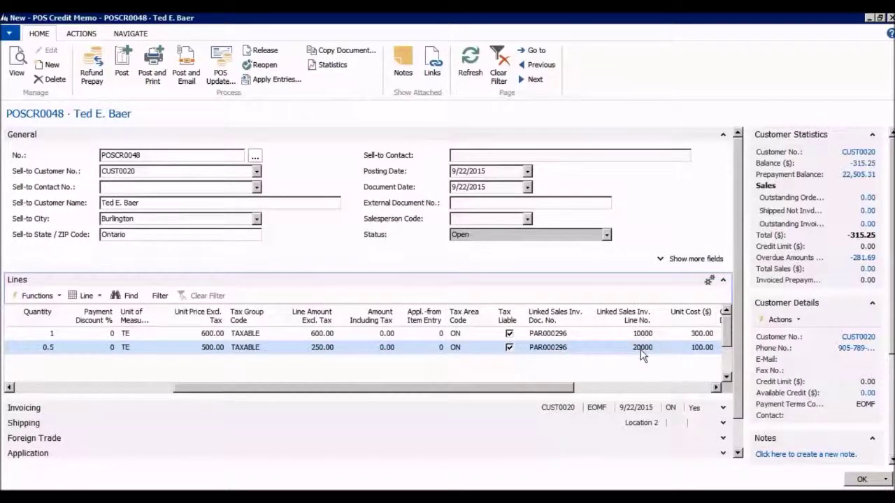
pyautogui.moveTo(563, 390); pyautogui.dragTo(286, 391)
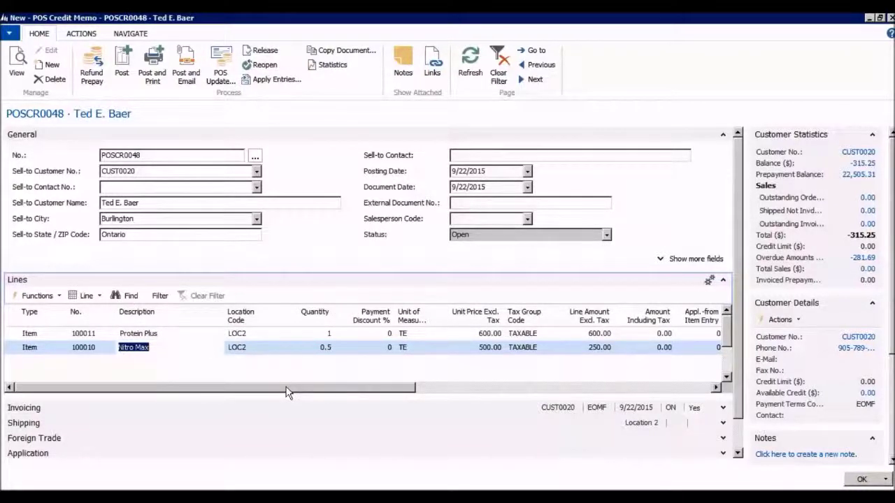
pyautogui.click(183, 336)
pyautogui.click(170, 347)
pyautogui.press('Up')
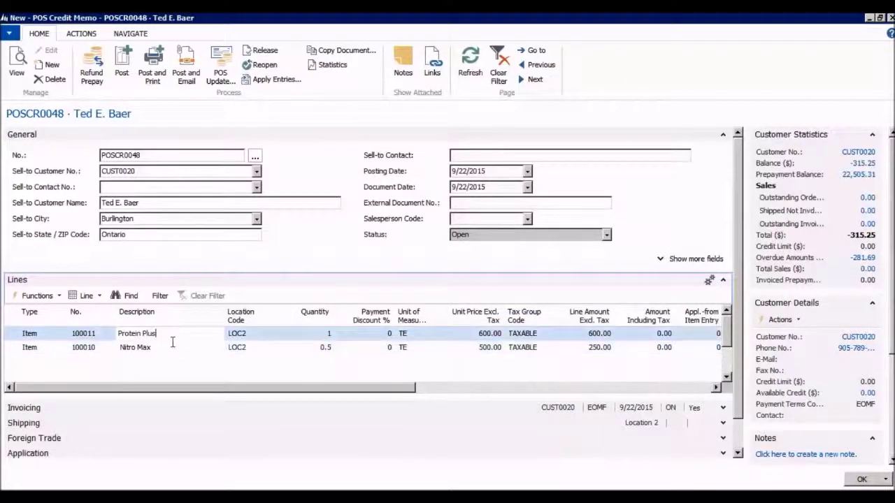
pyautogui.click(168, 346)
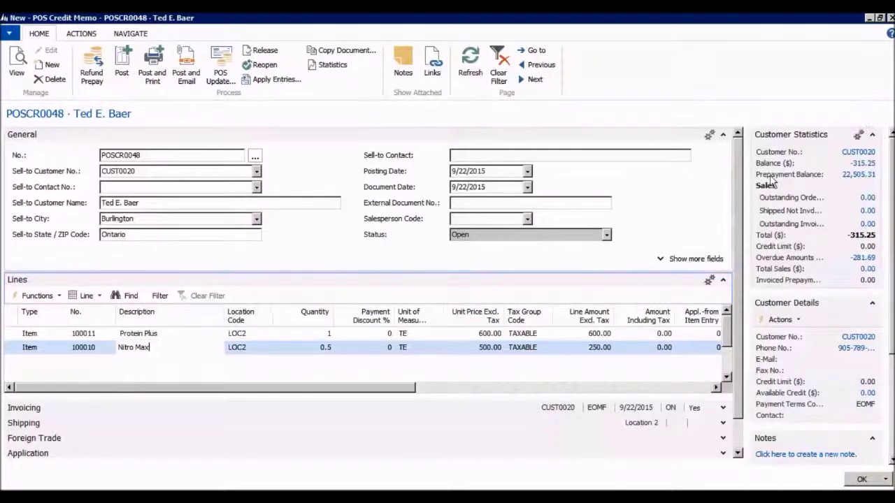
# Check the customer's open prepayment entries from the credit memo, and post the POS credit memo.
pyautogui.click(858, 175)
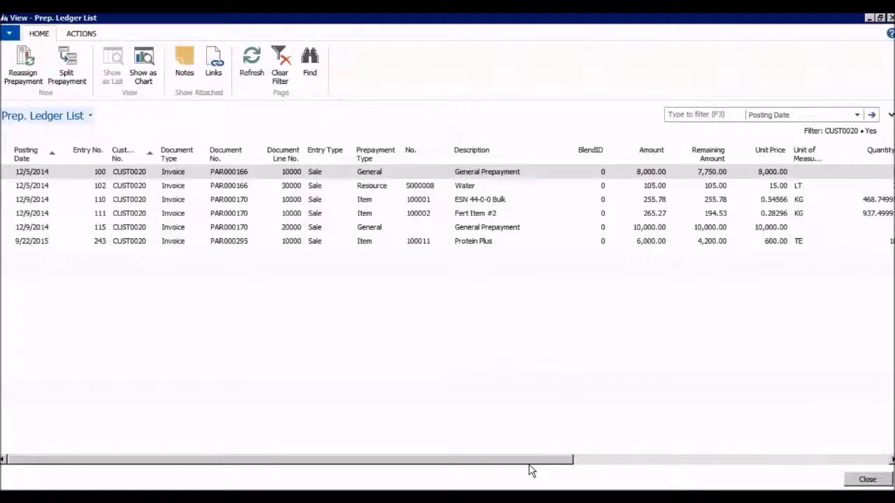
pyautogui.moveTo(539, 461); pyautogui.dragTo(509, 463)
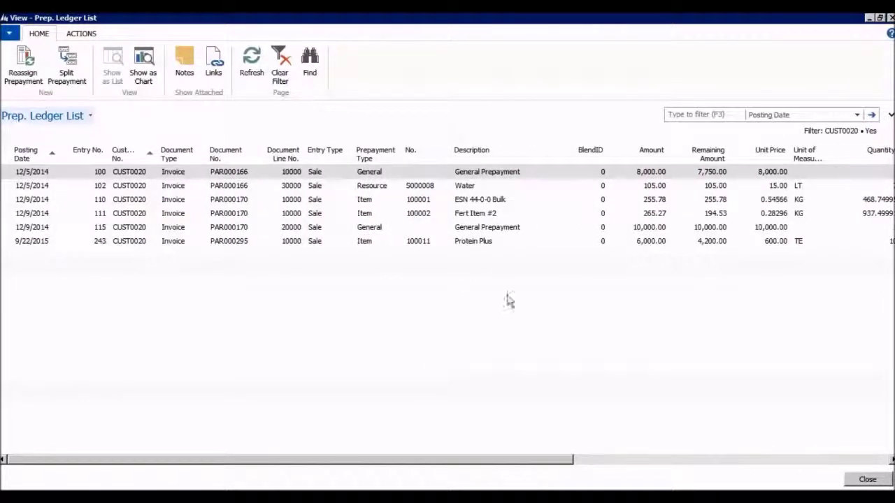
pyautogui.click(879, 485)
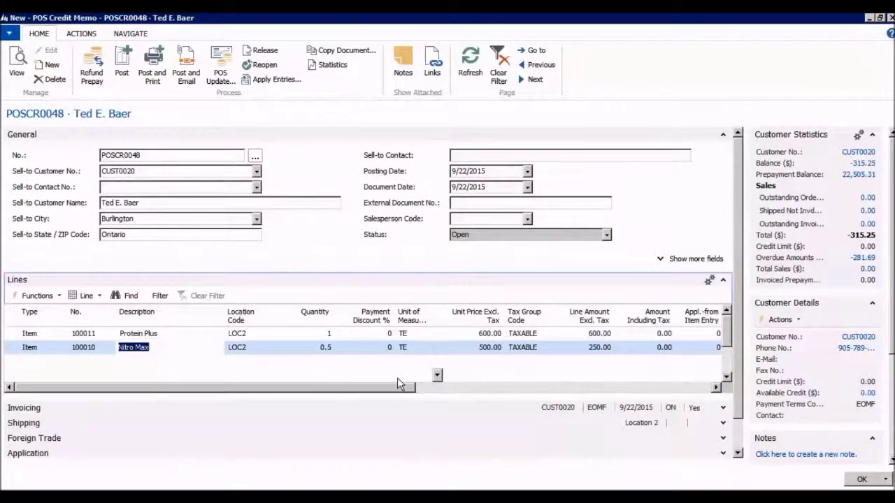
pyautogui.click(120, 68)
pyautogui.click(446, 274)
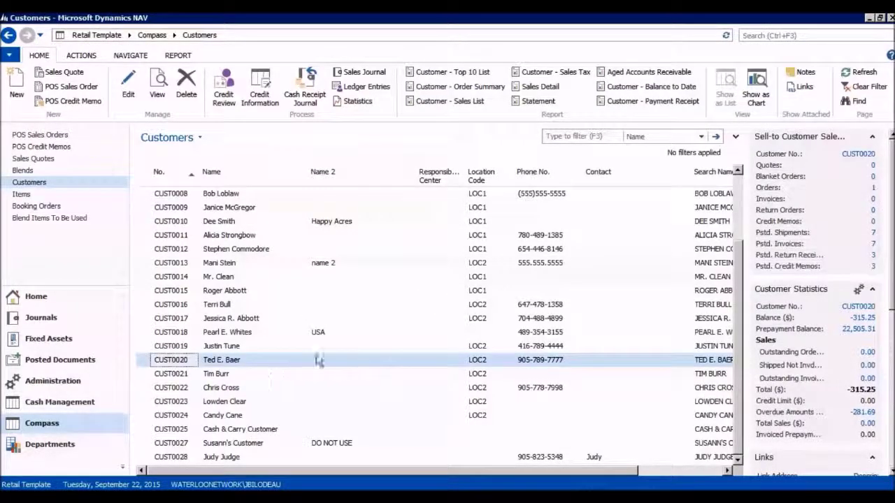
# Compare the Protein Plus item prepayment with the general prepayment from 12/5/2014 in the customer's prepayment ledger.
pyautogui.click(860, 329)
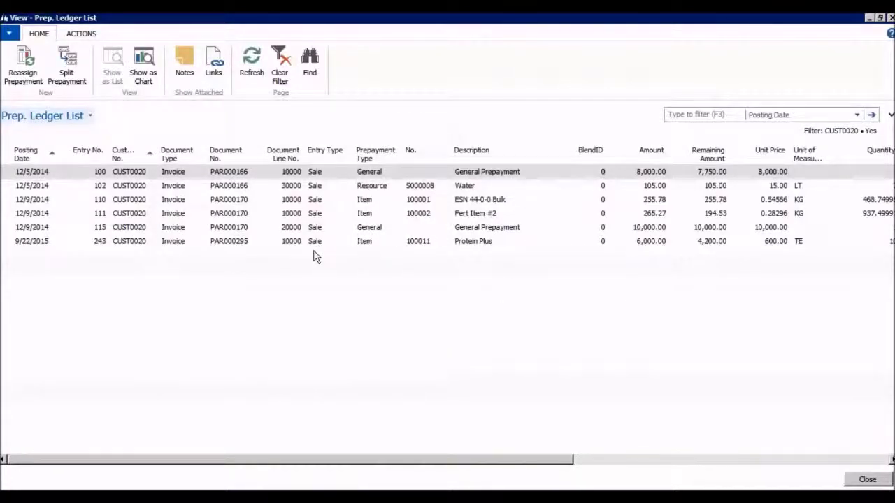
pyautogui.click(14, 245)
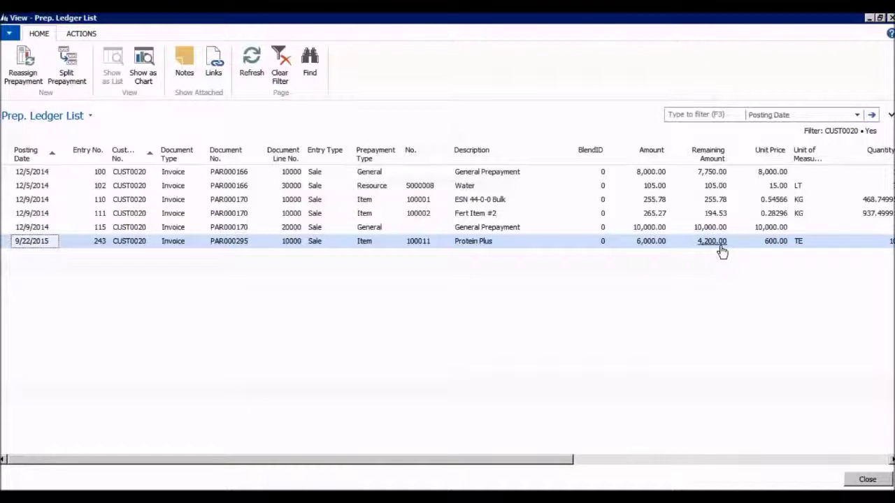
pyautogui.click(9, 172)
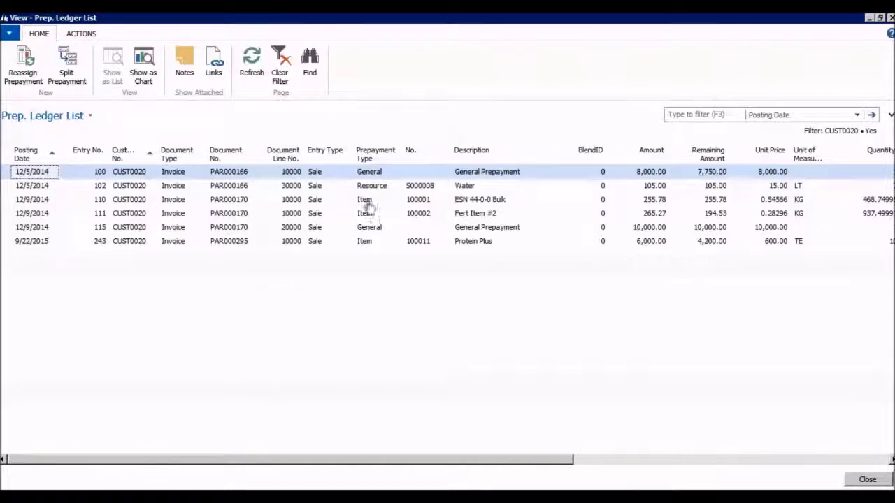
pyautogui.click(7, 245)
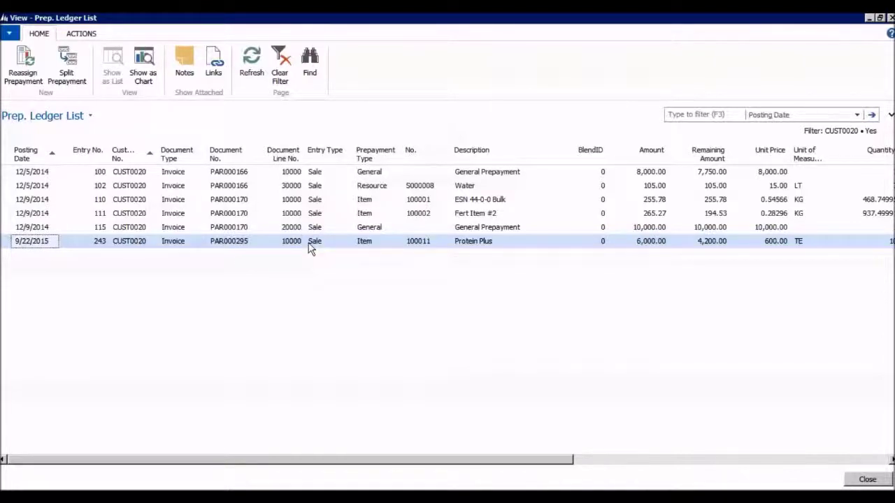
pyautogui.click(871, 479)
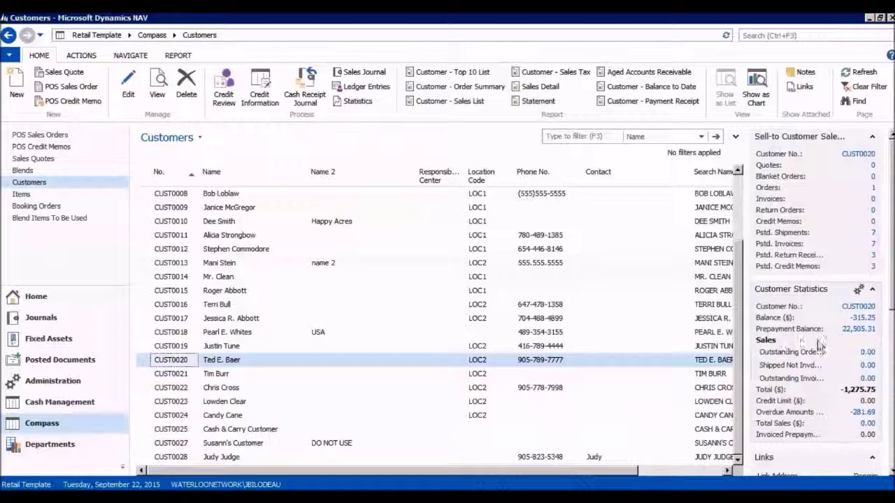
# Look up the newly posted credit memo from the customer's ledger entries and review its Protein Plus and Nitro Max lines.
pyautogui.click(863, 318)
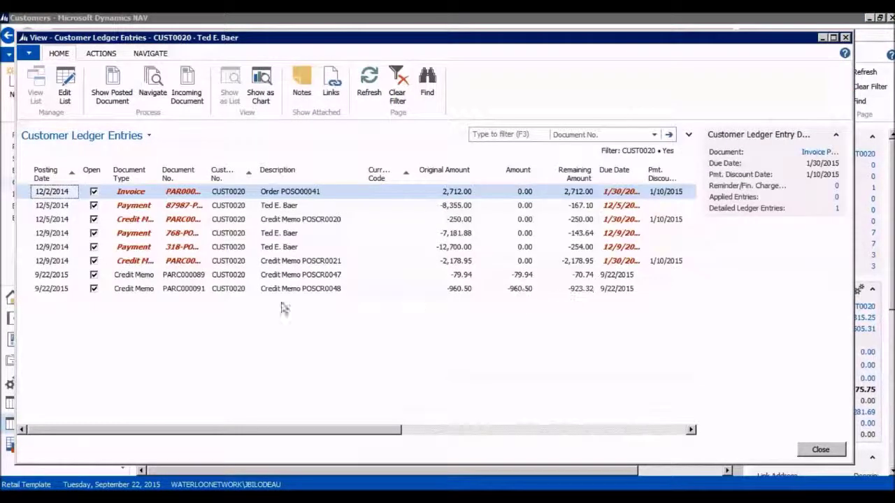
pyautogui.click(36, 292)
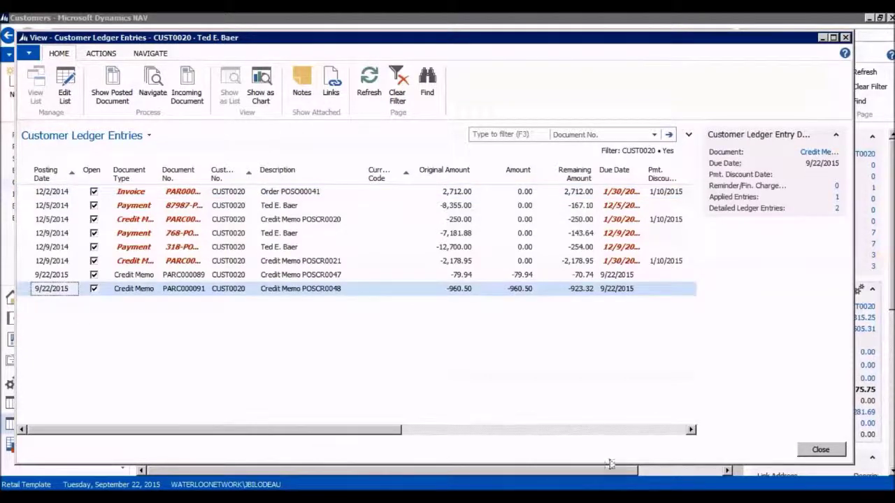
pyautogui.click(111, 98)
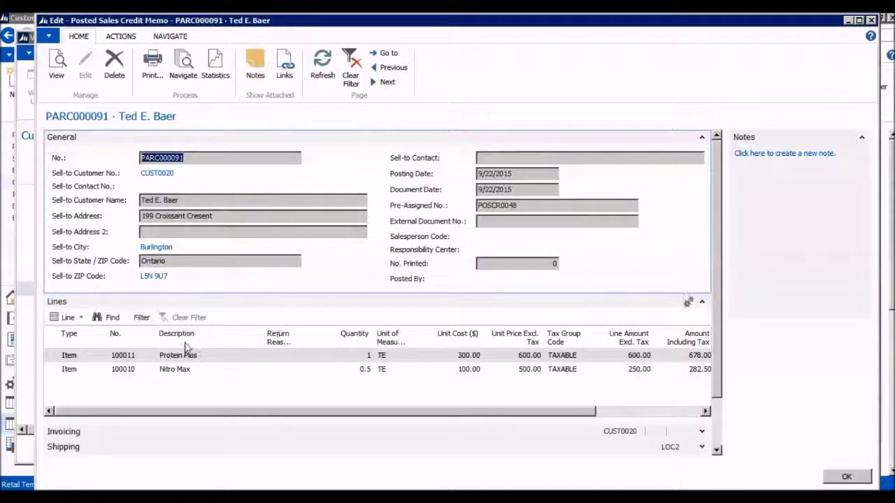
pyautogui.click(855, 477)
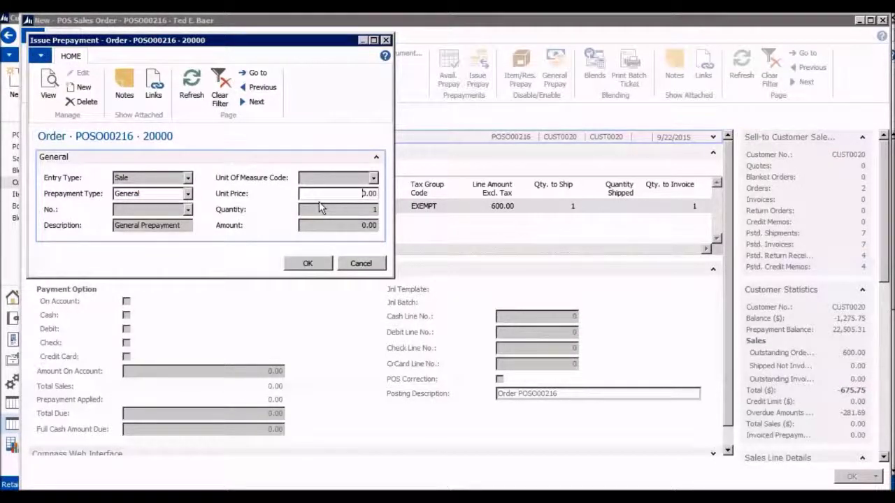
# Cancel issuing another prepayment on the POS sales order and set its payment option to On Account.
pyautogui.click(356, 264)
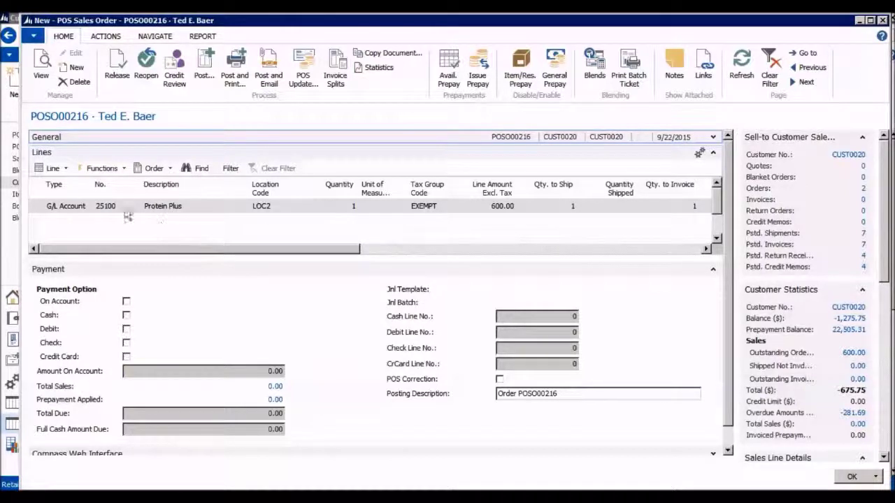
pyautogui.click(38, 210)
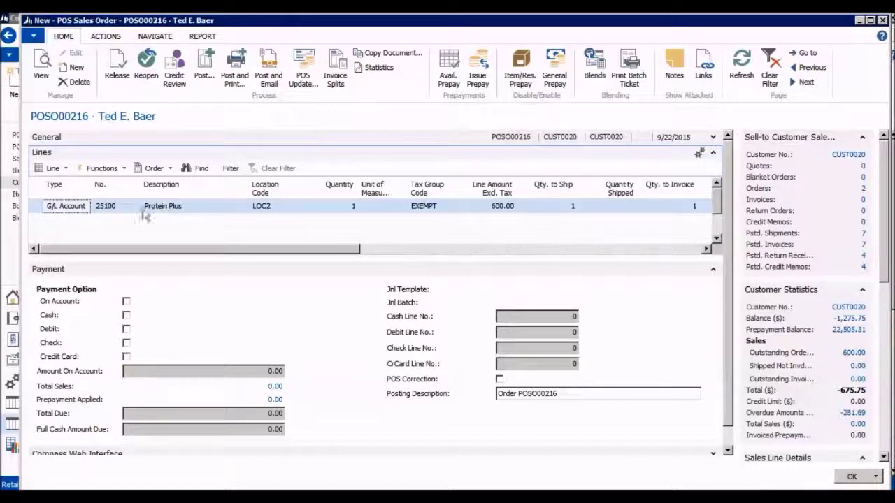
pyautogui.click(127, 302)
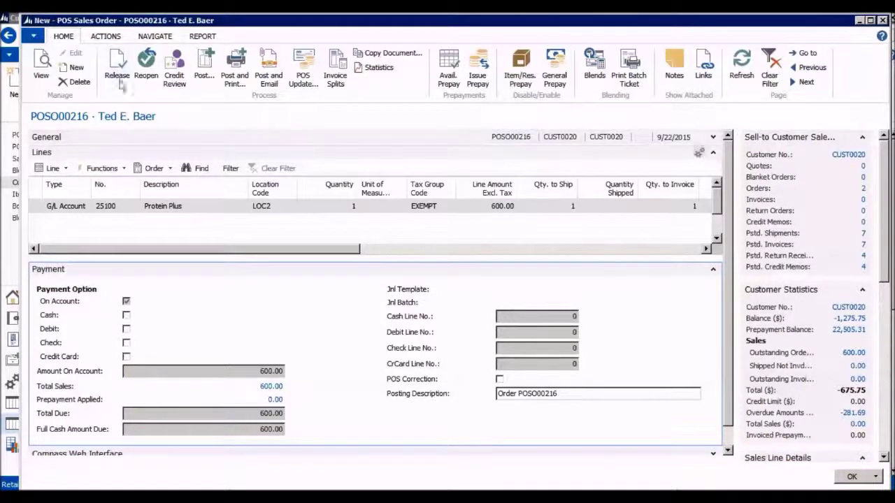
# Review the Protein Plus prepayment line's amount and sales line details, and the sales order's statistics.
pyautogui.click(205, 72)
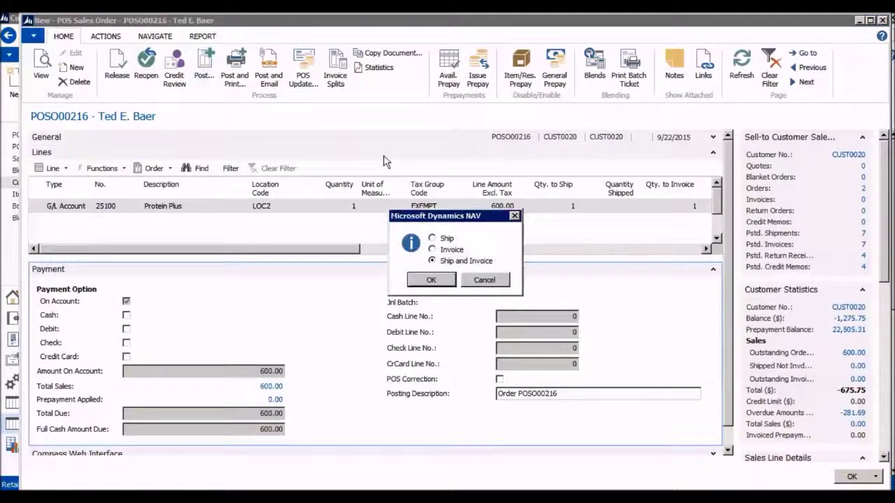
pyautogui.click(486, 281)
pyautogui.click(495, 224)
pyautogui.click(489, 206)
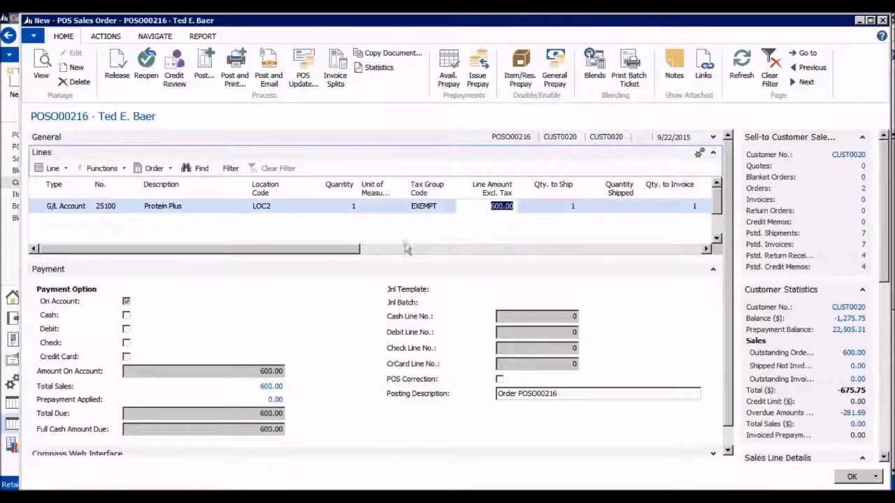
pyautogui.scroll(-3, 883, 406)
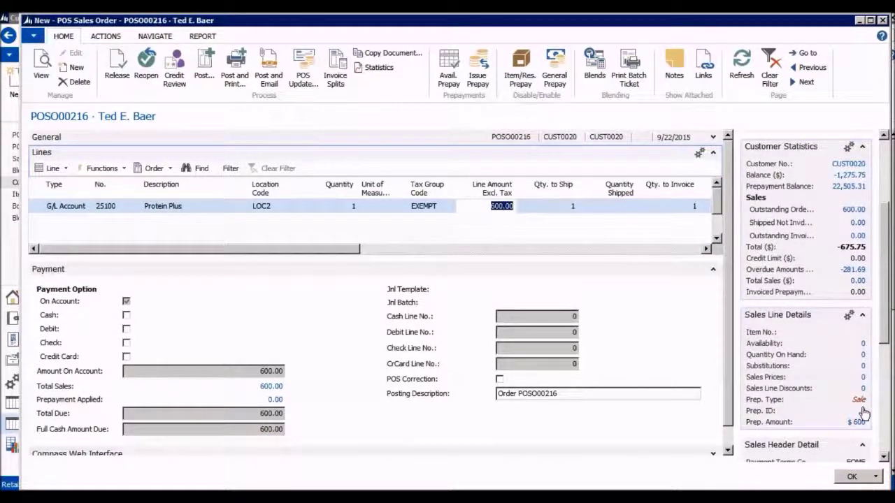
pyautogui.click(379, 67)
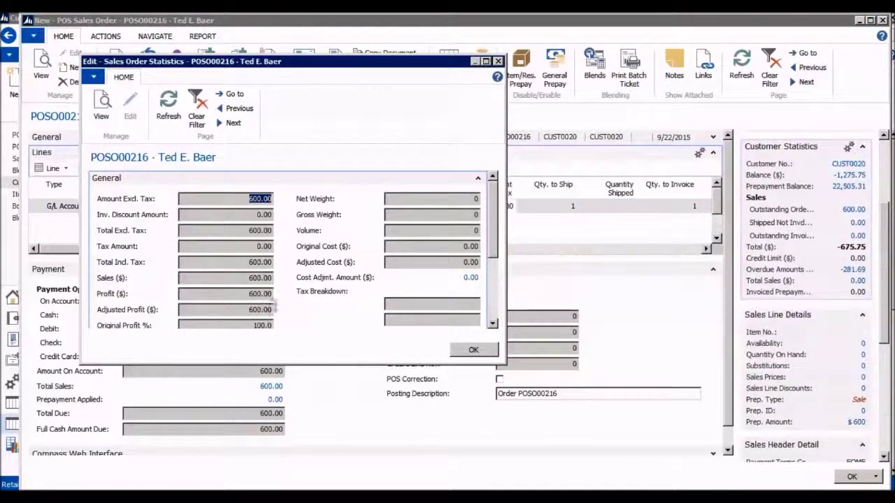
pyautogui.moveTo(495, 239); pyautogui.dragTo(502, 213)
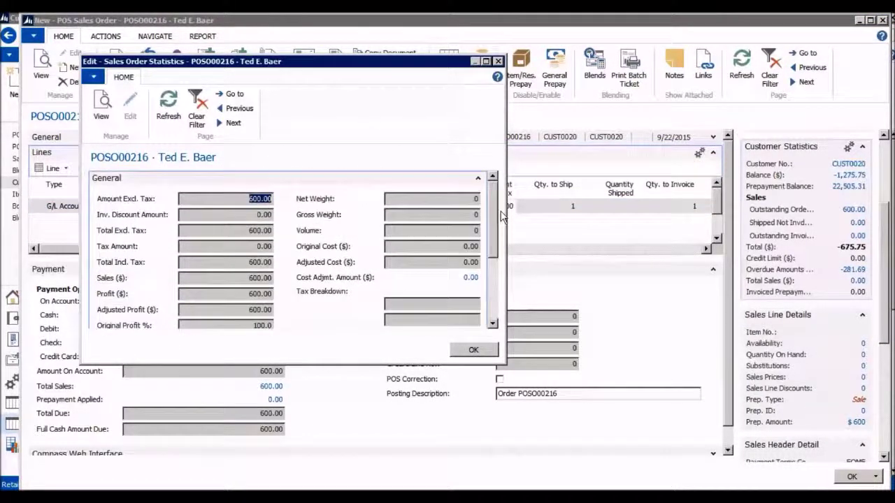
pyautogui.click(489, 350)
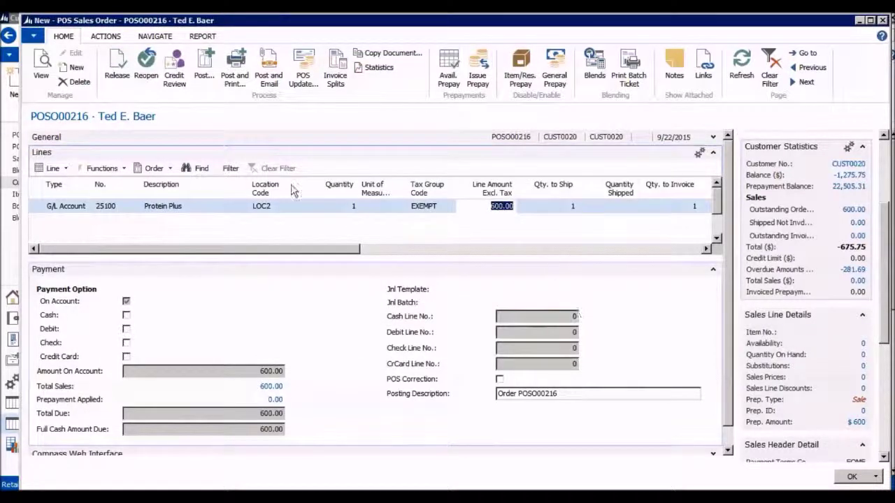
# Post the sales order with Ship and Invoice, and check the Protein Plus prepayment in the customer's prepayment ledger.
pyautogui.click(196, 76)
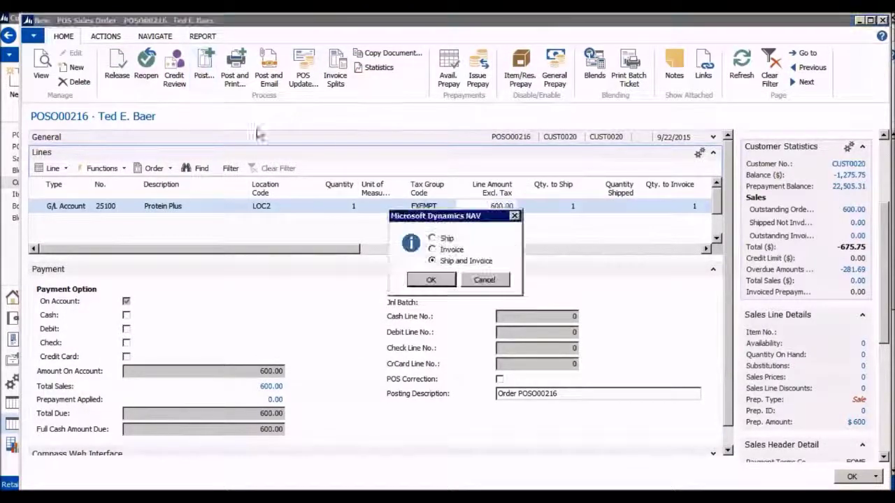
pyautogui.click(434, 281)
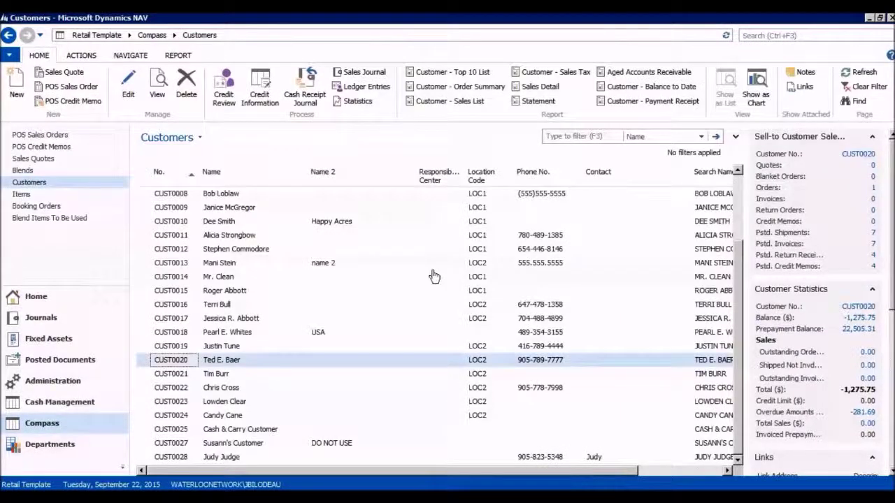
pyautogui.click(857, 330)
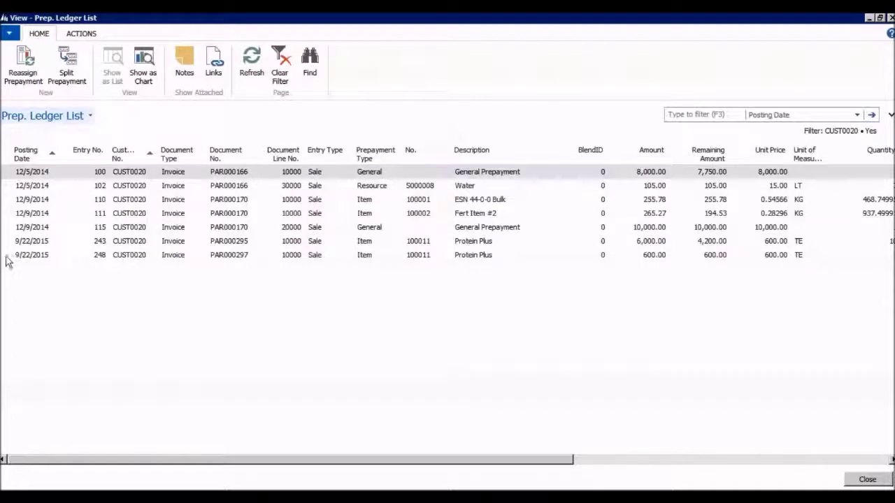
pyautogui.click(66, 291)
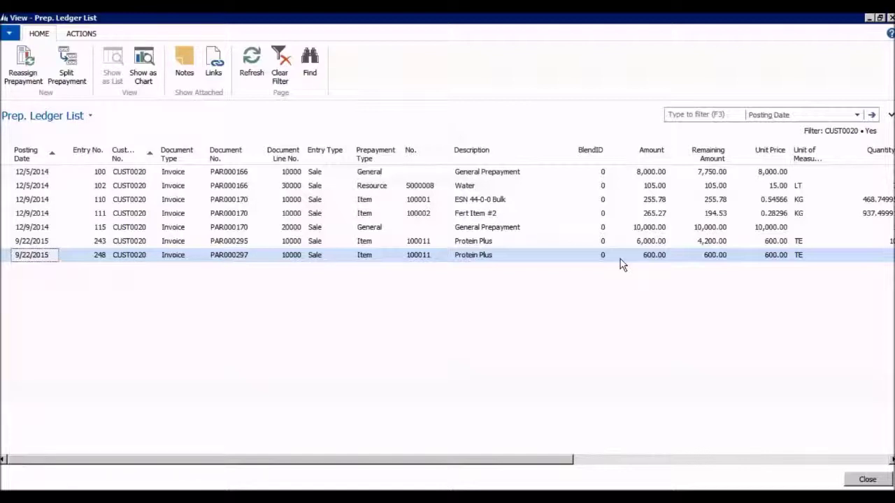
pyautogui.click(867, 479)
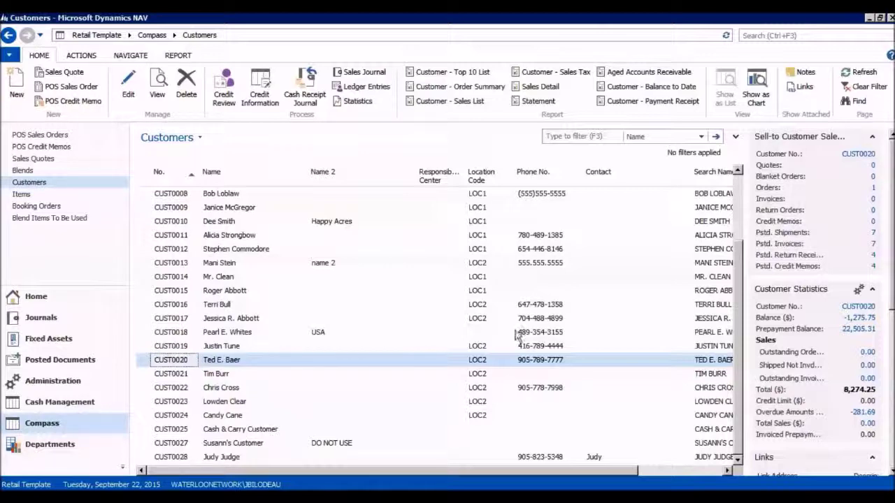
# Examine the five 9/24/2015 prepayment entries with BlendID 18 in the customer's prepayment ledger.
pyautogui.click(858, 329)
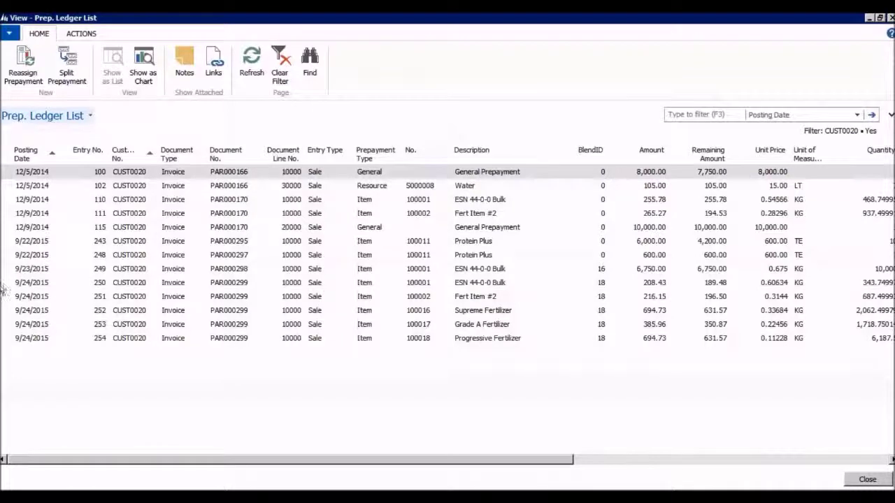
pyautogui.moveTo(8, 286); pyautogui.dragTo(11, 347)
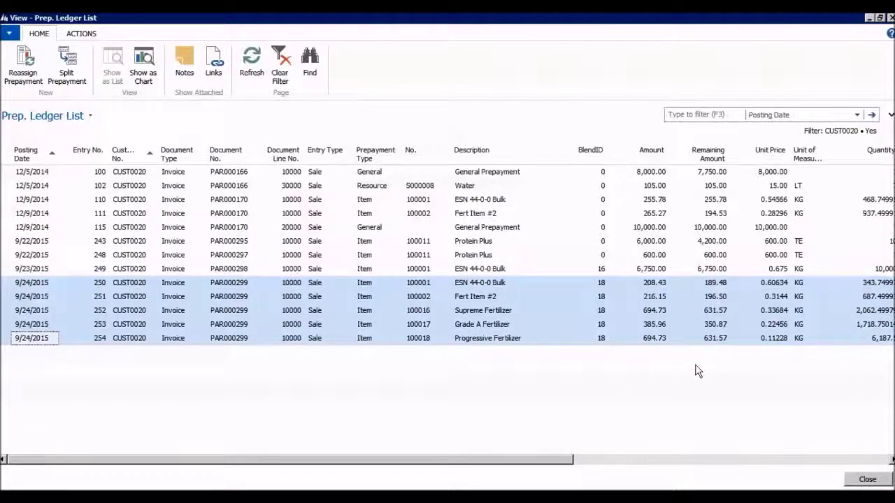
pyautogui.moveTo(543, 462); pyautogui.dragTo(441, 464)
pyautogui.click(861, 479)
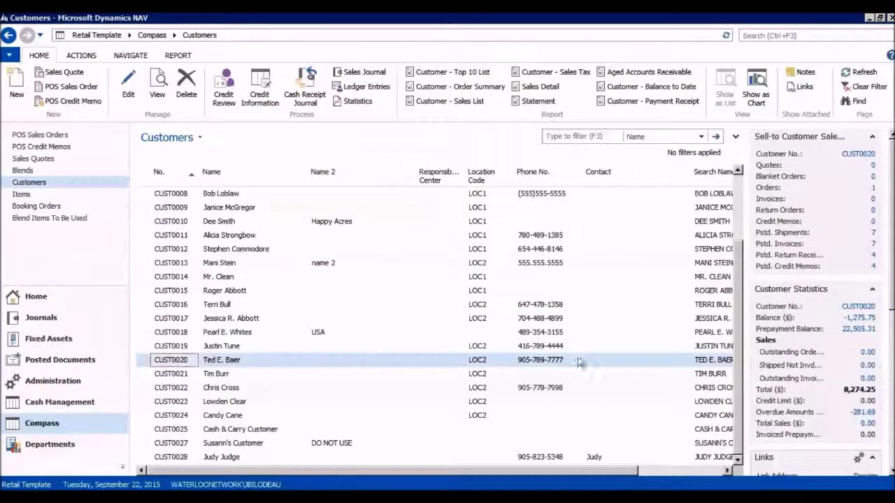
# Create a new POS credit memo for the selected customer and start its first line with type Item.
pyautogui.click(76, 101)
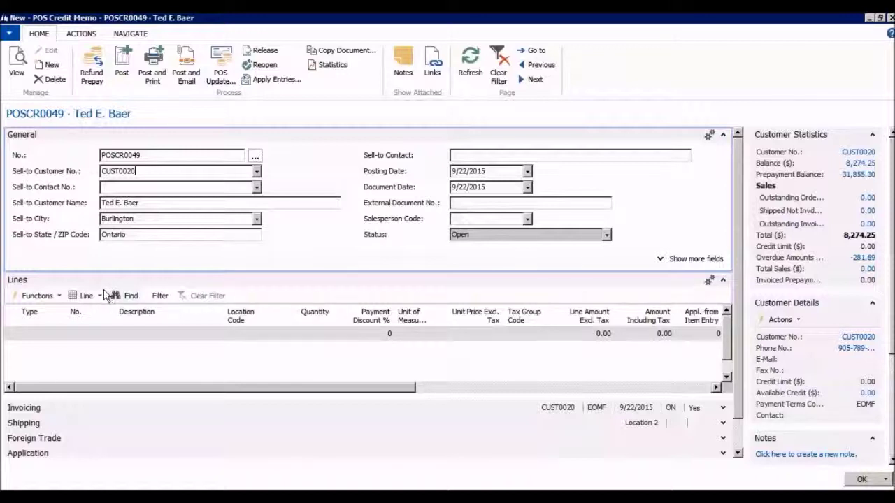
pyautogui.click(39, 335)
pyautogui.click(61, 333)
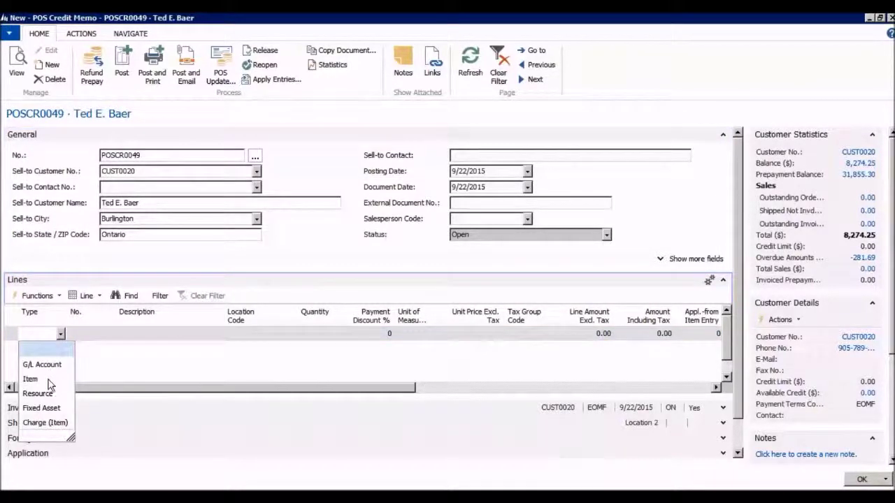
pyautogui.click(53, 379)
pyautogui.click(88, 335)
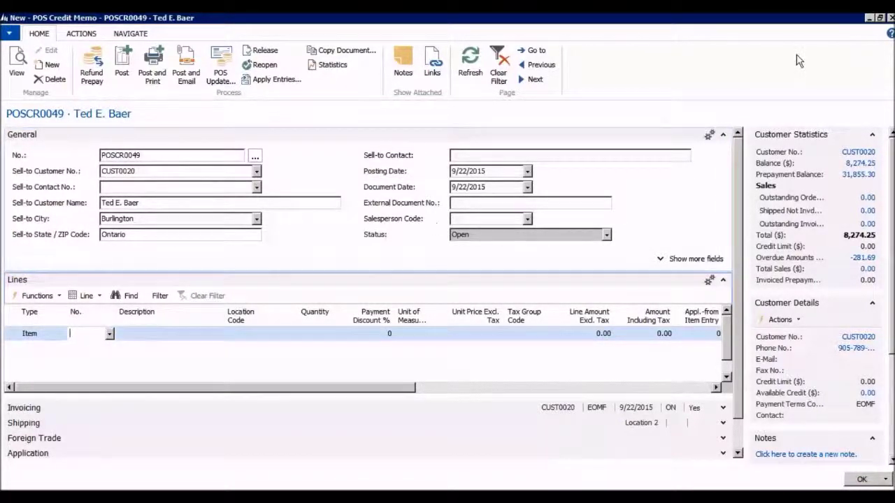
# Reduce the new credit memo window from full screen and open the customer's prepayment ledger list.
pyautogui.click(880, 18)
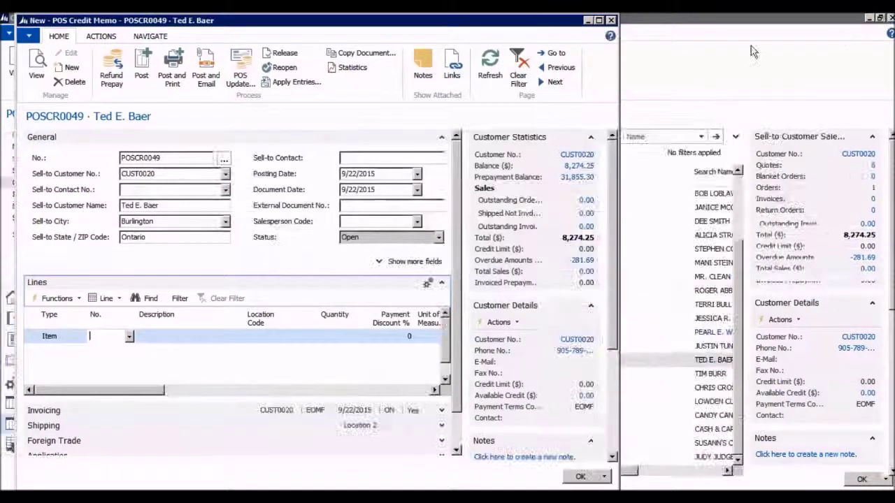
pyautogui.click(590, 21)
pyautogui.click(580, 179)
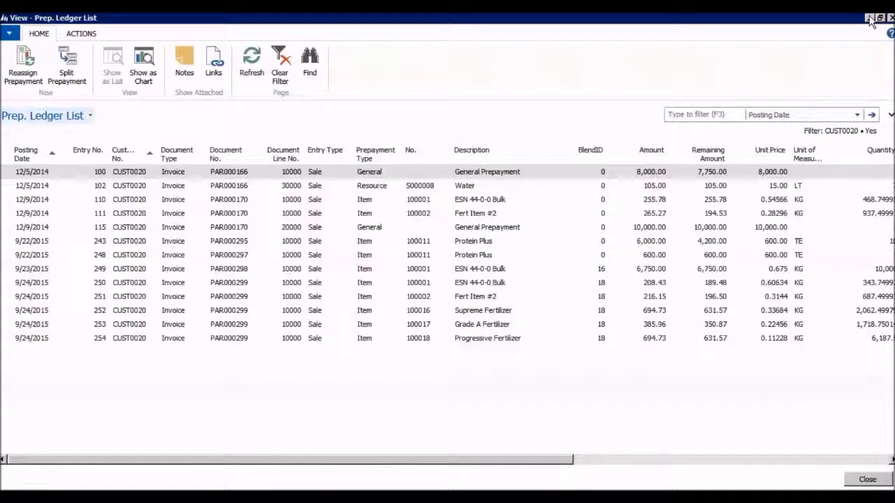
# Add item 100001 (ESN 44-0-0 Bulk) to the first credit memo line, returning 31.25 kg from the 9/22/2015 invoice.
pyautogui.click(390, 287)
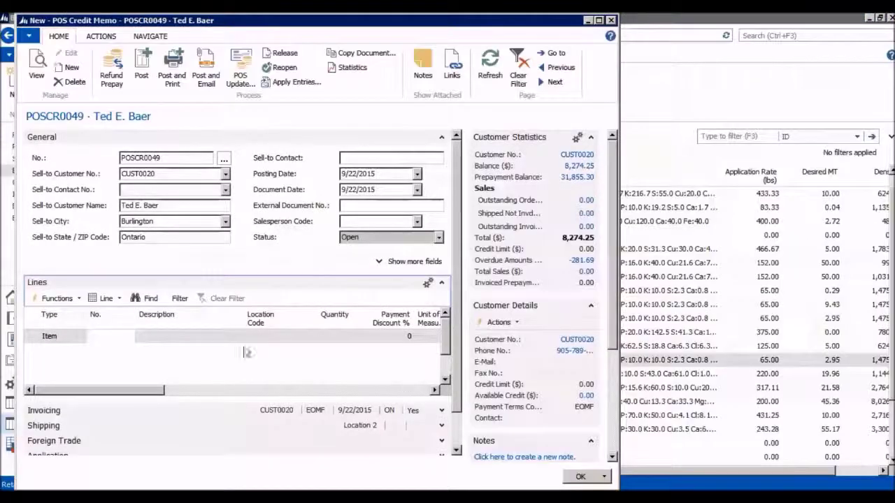
pyautogui.click(119, 337)
pyautogui.click(130, 336)
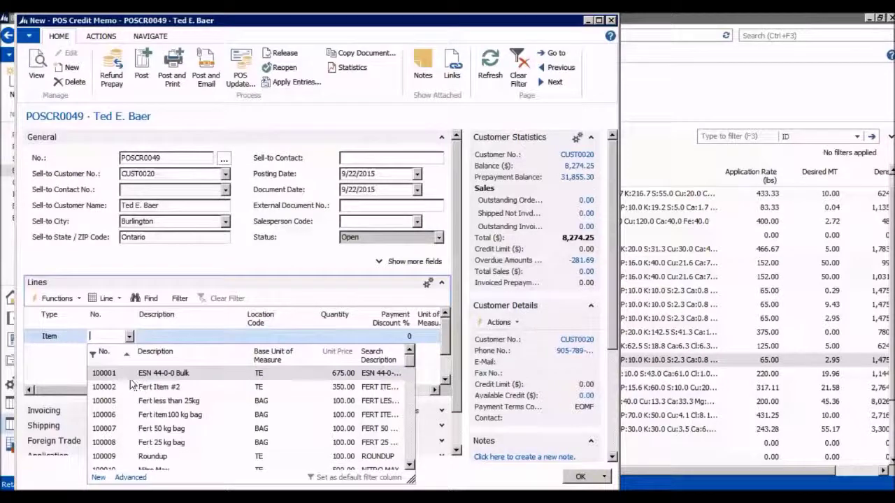
pyautogui.click(103, 373)
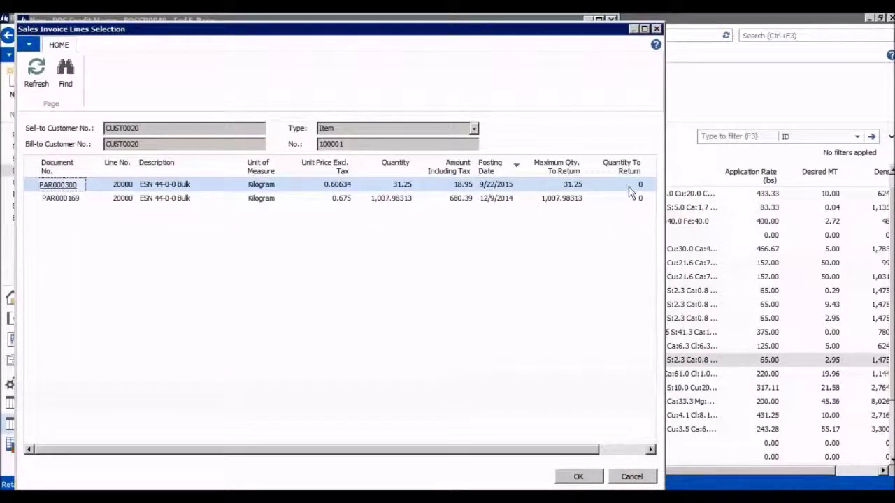
pyautogui.click(623, 186)
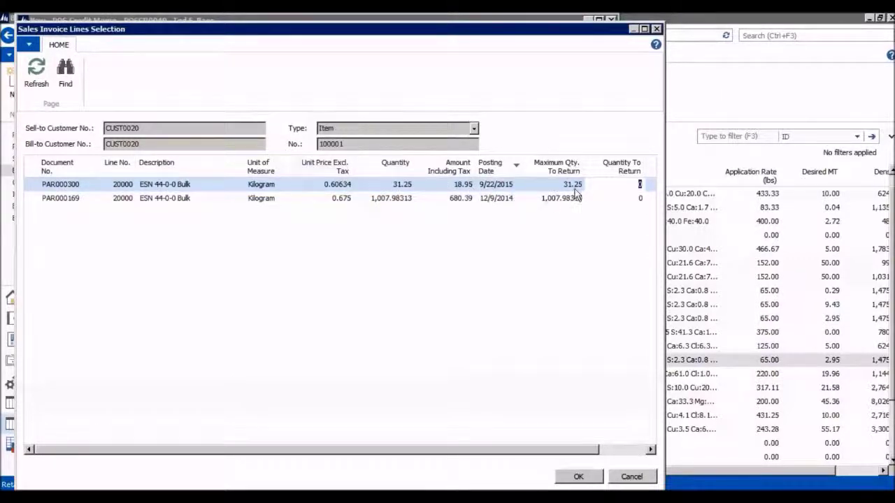
pyautogui.click(638, 198)
pyautogui.click(579, 476)
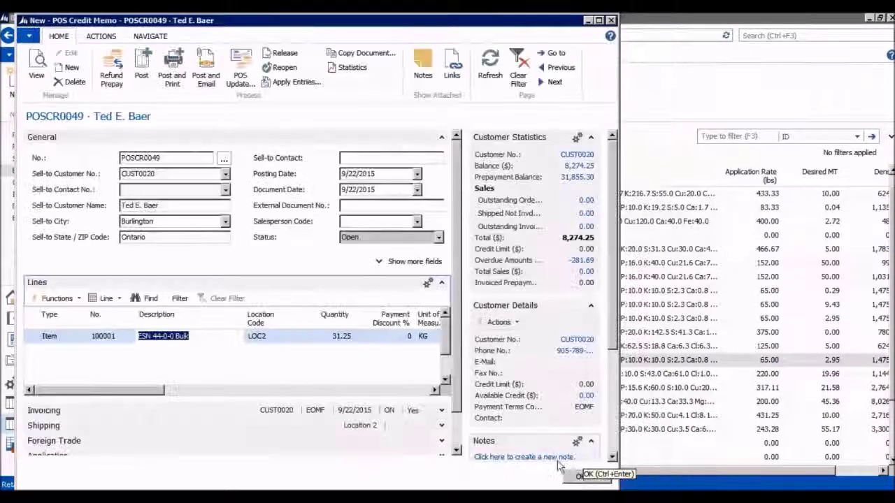
# Start a second Item line on the credit memo and maximize the credit memo window.
pyautogui.click(61, 351)
pyautogui.click(102, 351)
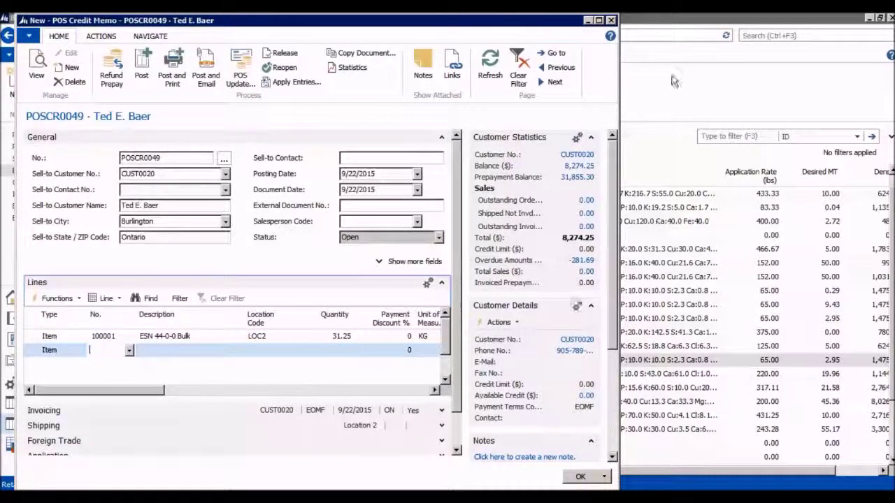
pyautogui.click(599, 20)
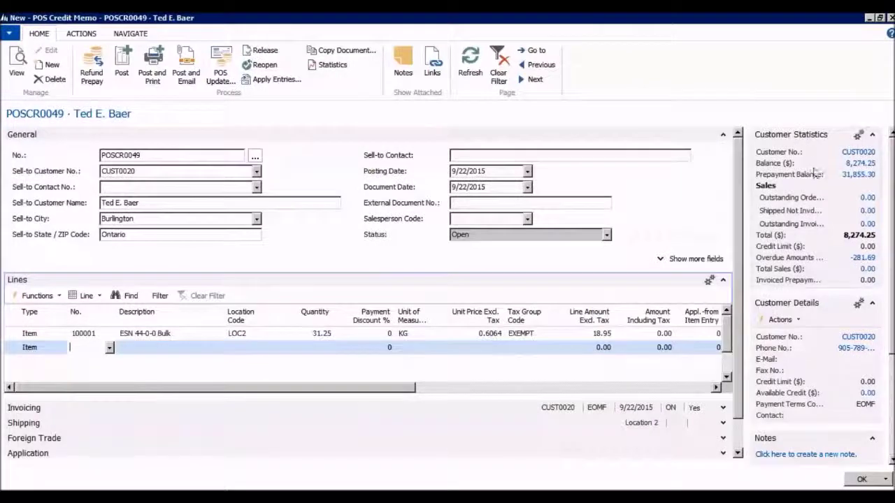
# Check the Fert Item #2 entry for BlendID 18 in the customer's prepayment ledger, then return to the credit memo.
pyautogui.click(857, 179)
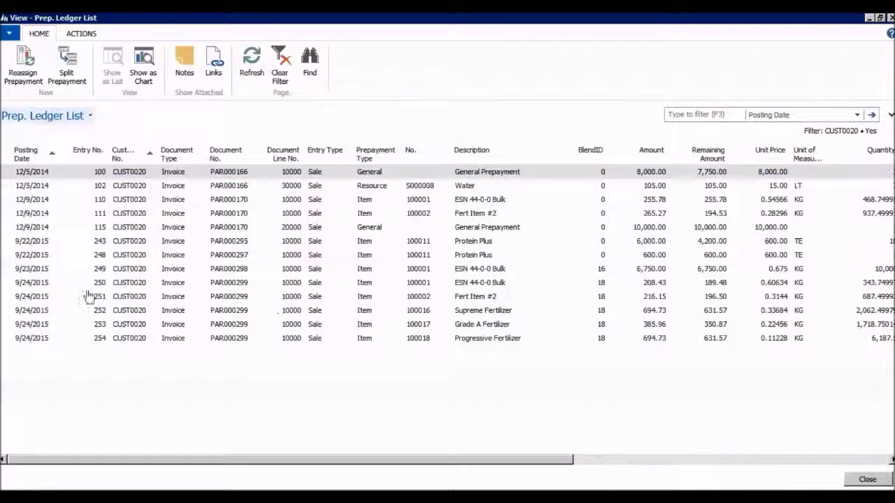
pyautogui.click(502, 299)
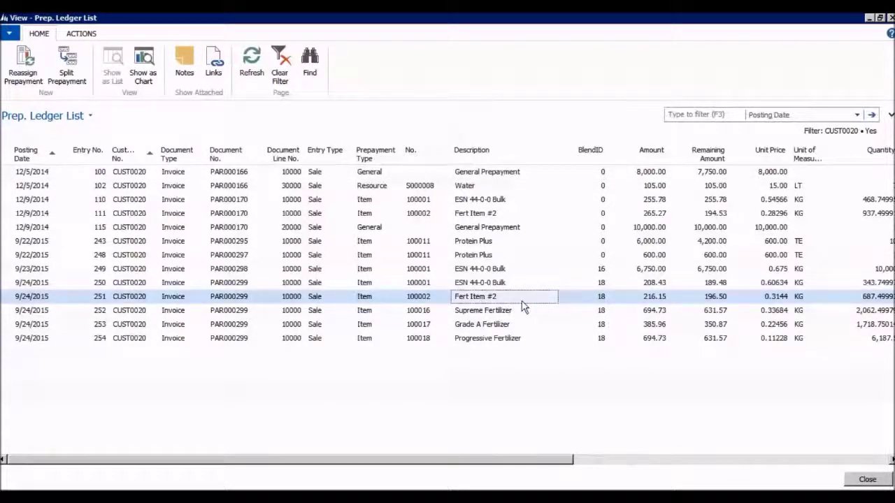
pyautogui.click(891, 18)
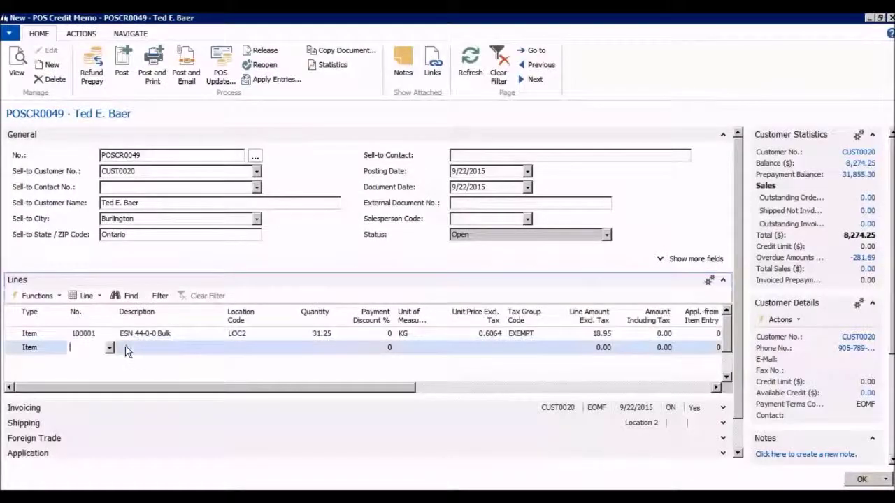
# Add item 100002 (Fert Item #2) with 62.49999 kg returned from the 9/22/2015 invoice, and start a third Item line.
pyautogui.click(111, 351)
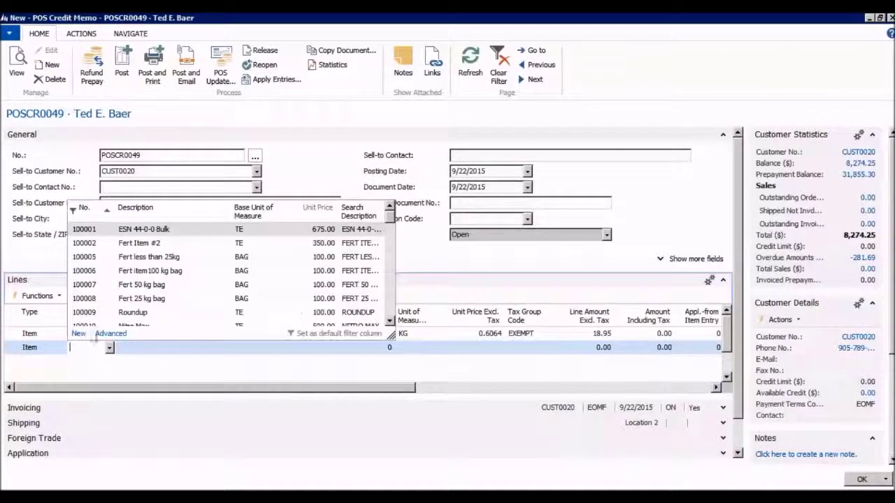
pyautogui.click(98, 242)
pyautogui.click(330, 352)
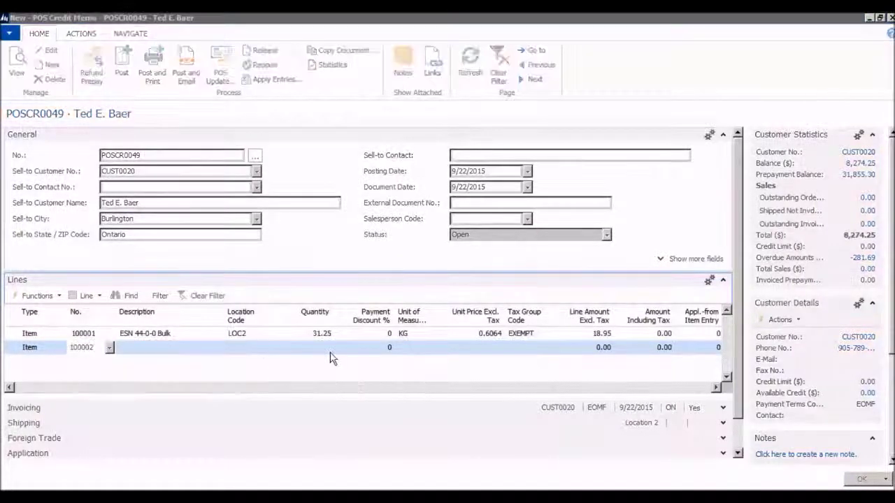
pyautogui.click(630, 184)
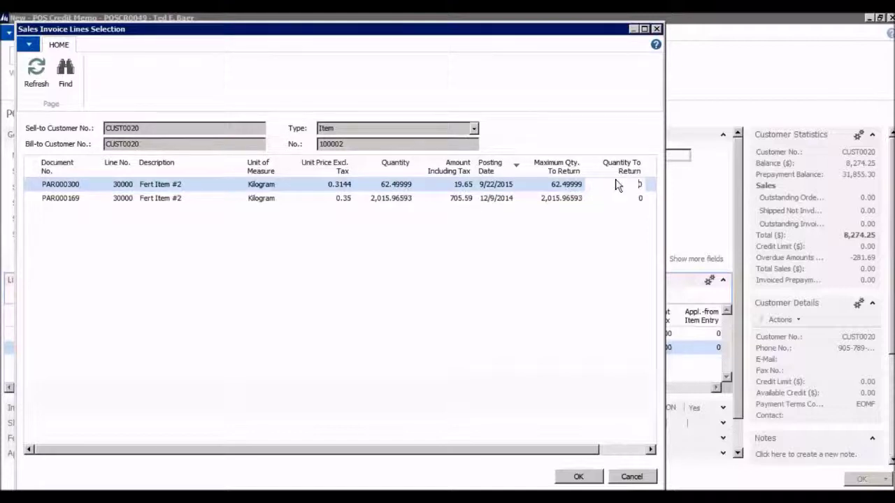
pyautogui.write('62.49999')
pyautogui.click(626, 200)
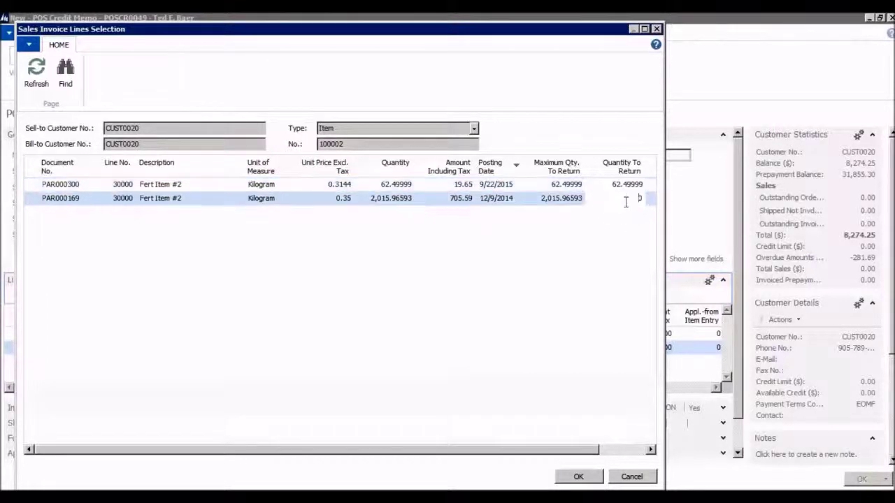
pyautogui.click(62, 186)
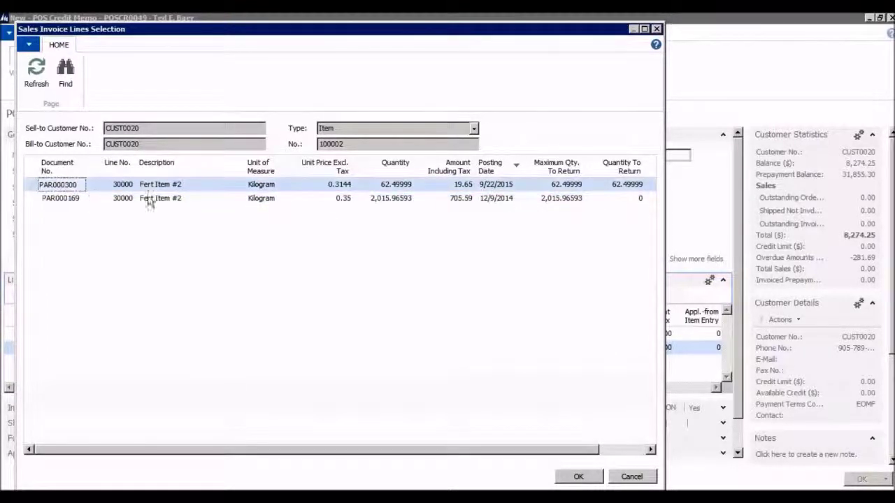
pyautogui.click(578, 477)
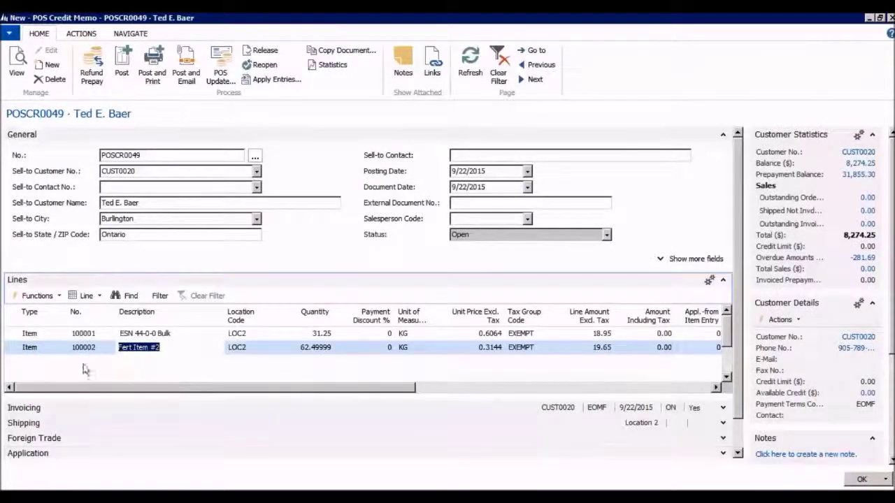
pyautogui.click(91, 363)
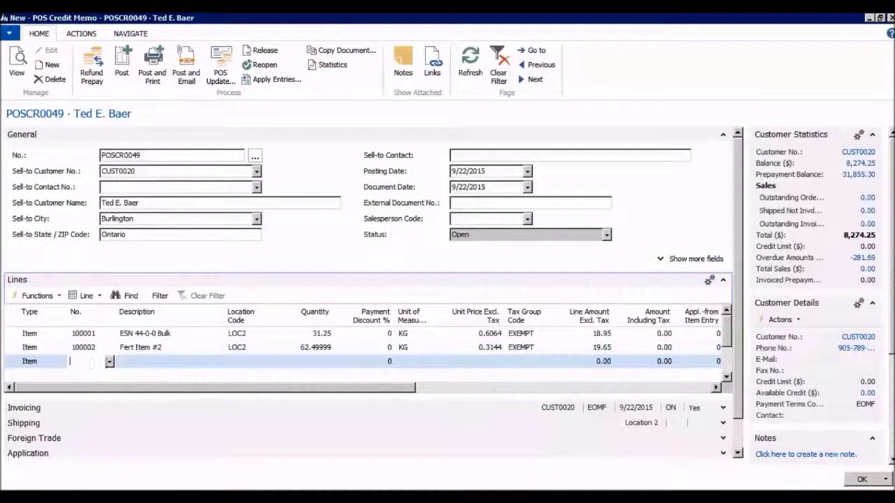
# Check the Supreme Fertilizer entry for BlendID 18 in the customer's prepayment ledger and close the ledger.
pyautogui.click(847, 174)
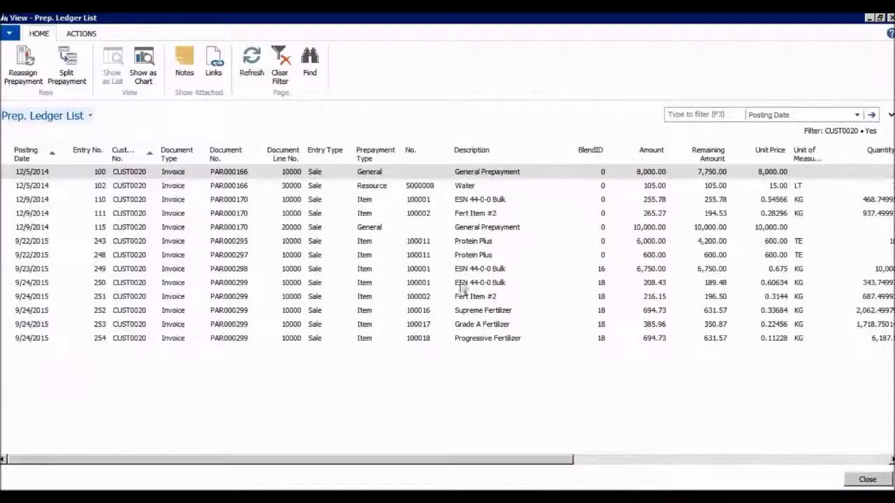
pyautogui.click(525, 311)
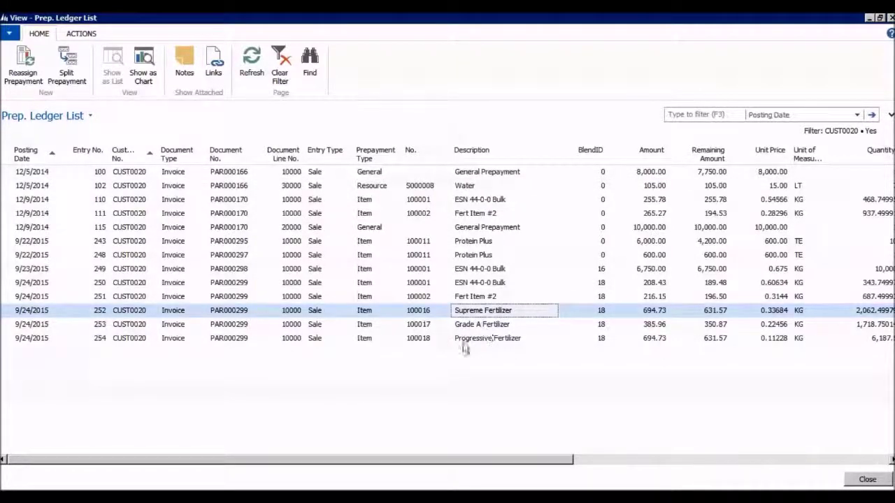
pyautogui.click(855, 479)
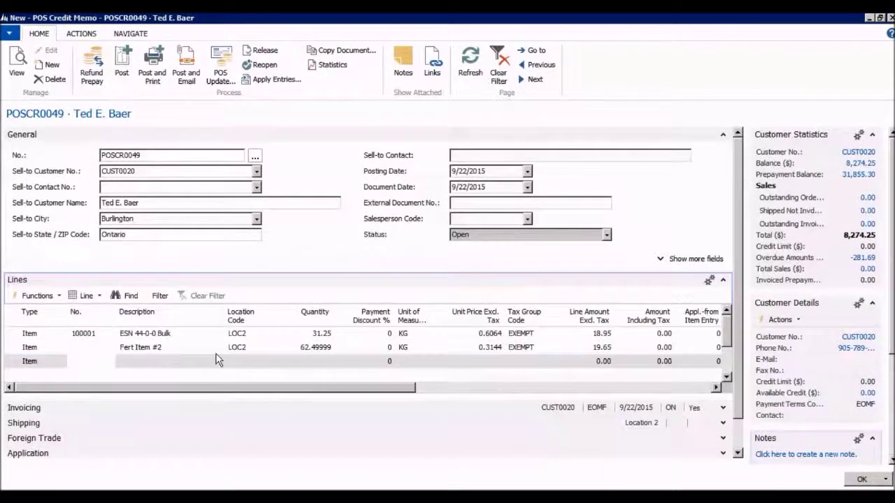
# Add item 100016 (Supreme Fertilizer) to the third credit memo line, returning 187.49998 kg from the 9/22/2015 invoice.
pyautogui.click(114, 362)
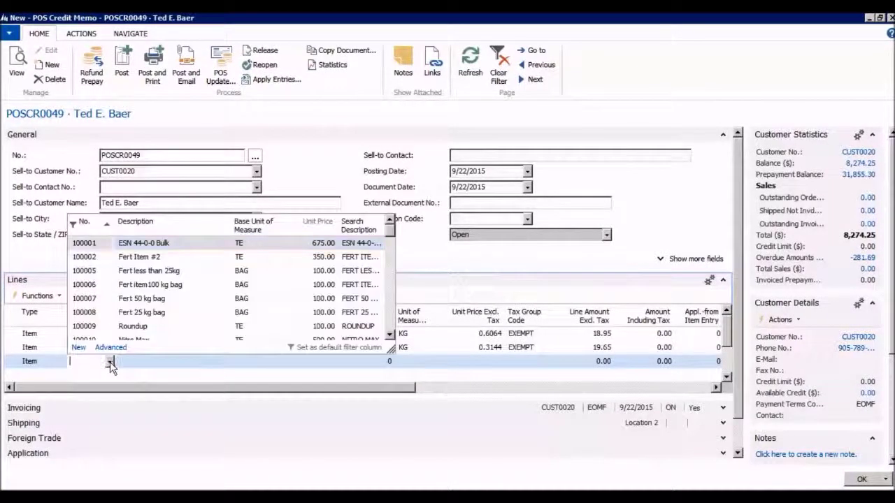
pyautogui.click(393, 320)
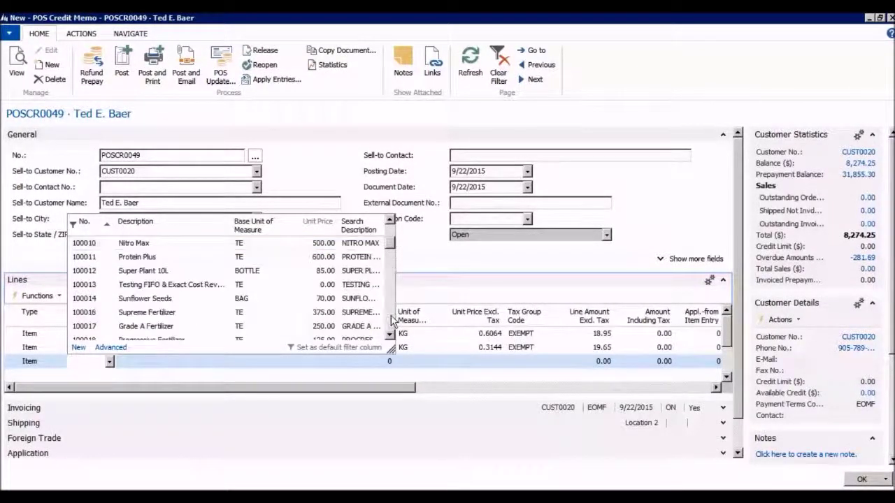
pyautogui.click(157, 326)
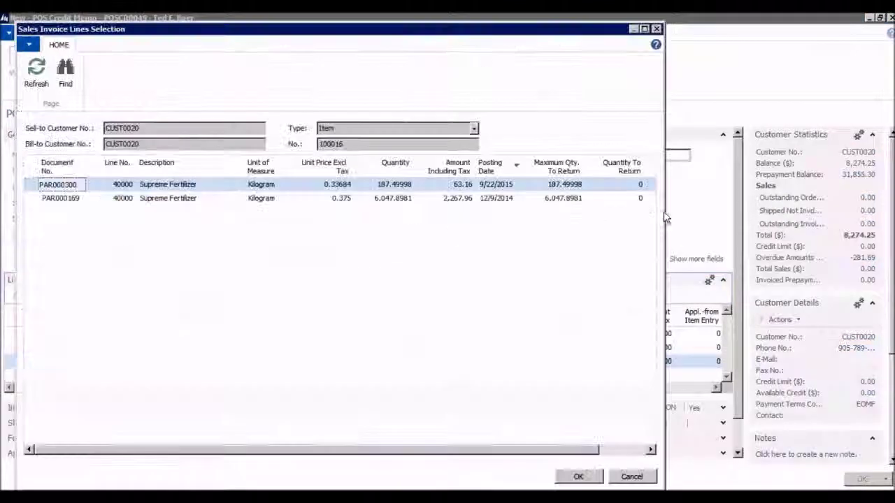
pyautogui.click(632, 184)
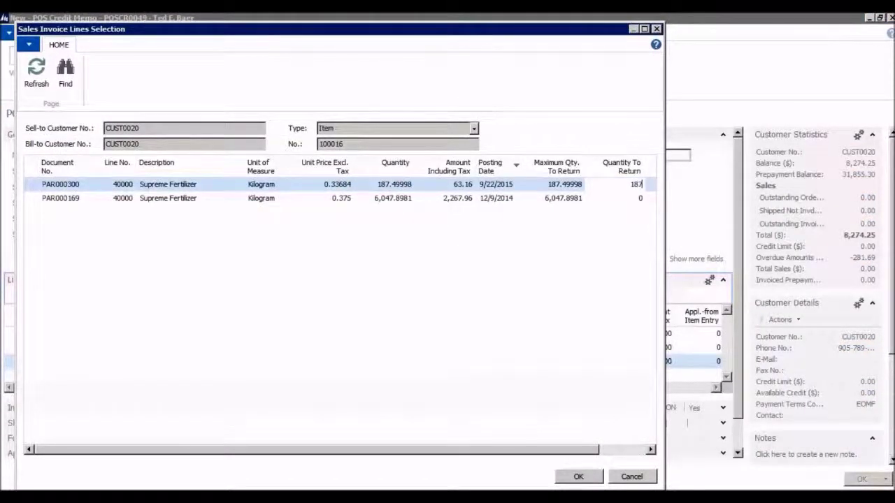
pyautogui.write('187.49998')
pyautogui.press('Down')
pyautogui.click(578, 477)
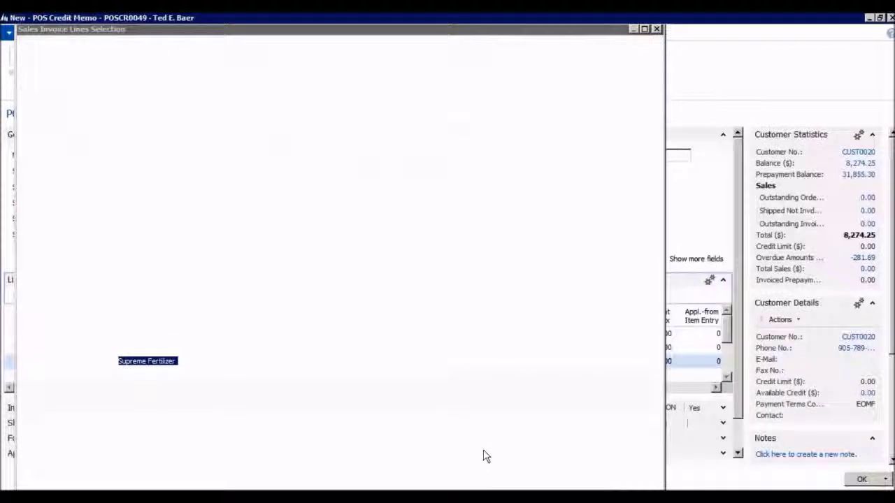
# Add item 100017 (Grade A Fertilizer) to the fourth credit memo line, returning 156.25001 kg from the 9/22/2015 invoice.
pyautogui.click(82, 371)
pyautogui.click(109, 376)
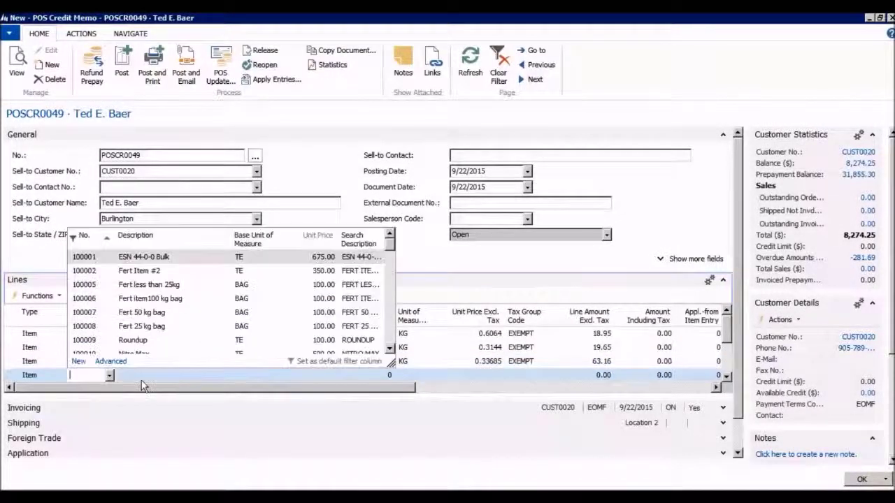
pyautogui.click(393, 342)
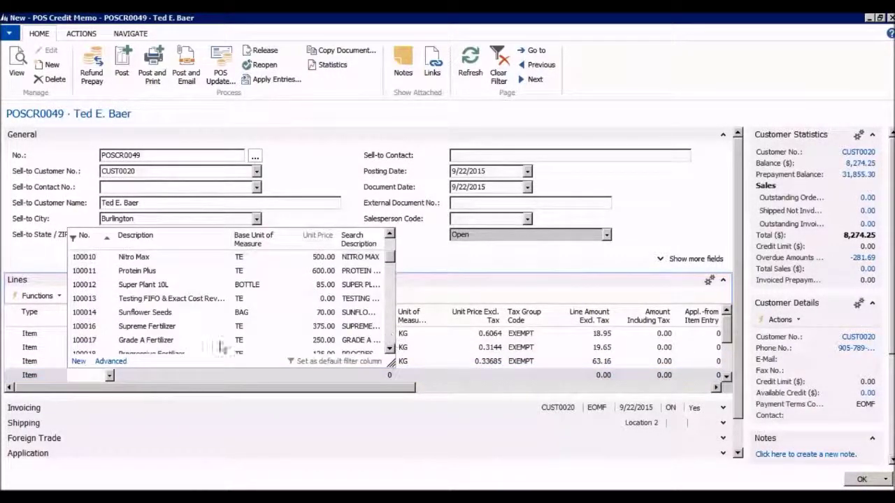
pyautogui.click(165, 341)
pyautogui.click(168, 376)
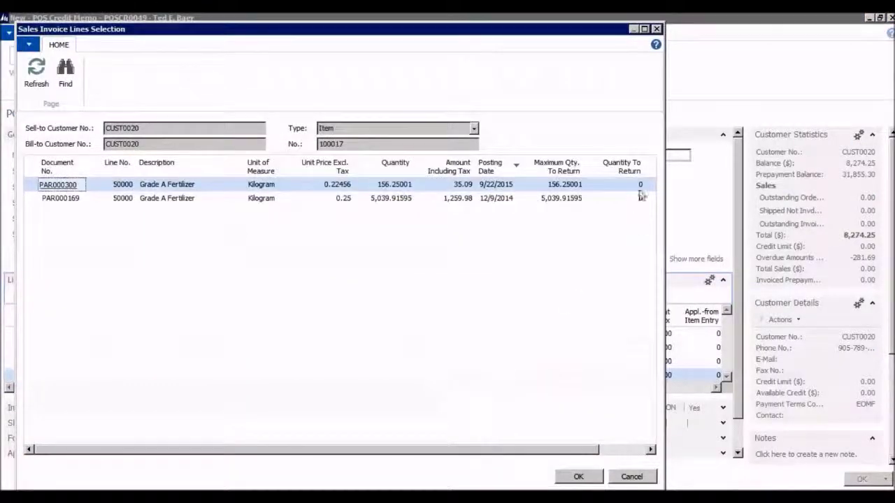
pyautogui.click(642, 185)
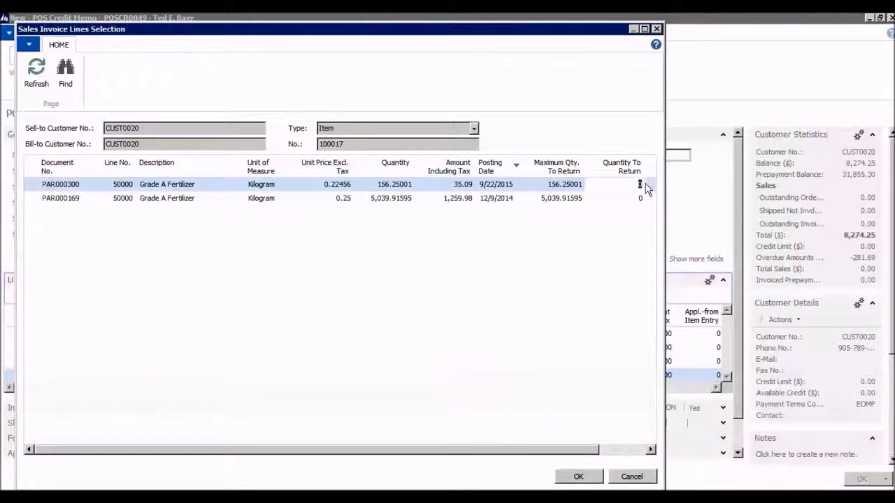
pyautogui.write('156.25001')
pyautogui.press('Down')
pyautogui.click(578, 479)
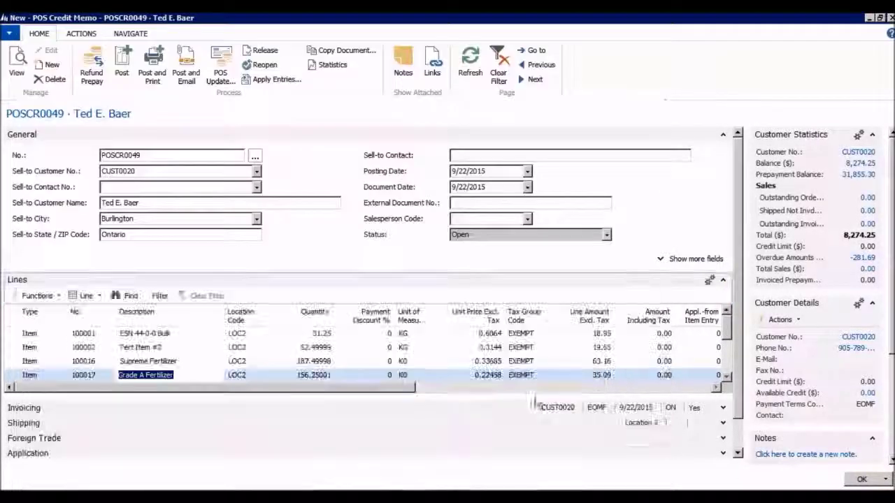
# Add item 100018 (Progressive Fertilizer) to the fifth credit memo line, returning 562.5 kg from the 9/22/2015 invoice.
pyautogui.click(728, 377)
pyautogui.click(727, 377)
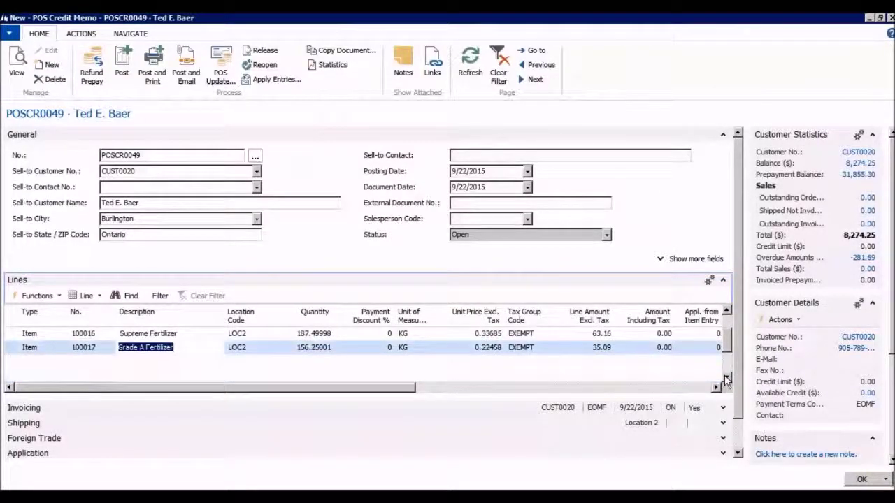
pyautogui.click(93, 361)
pyautogui.click(109, 361)
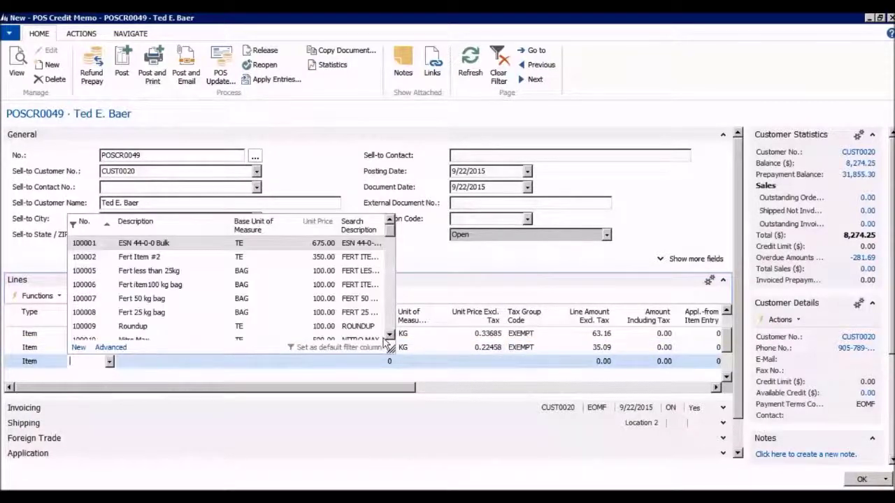
pyautogui.scroll(-3, 392, 346)
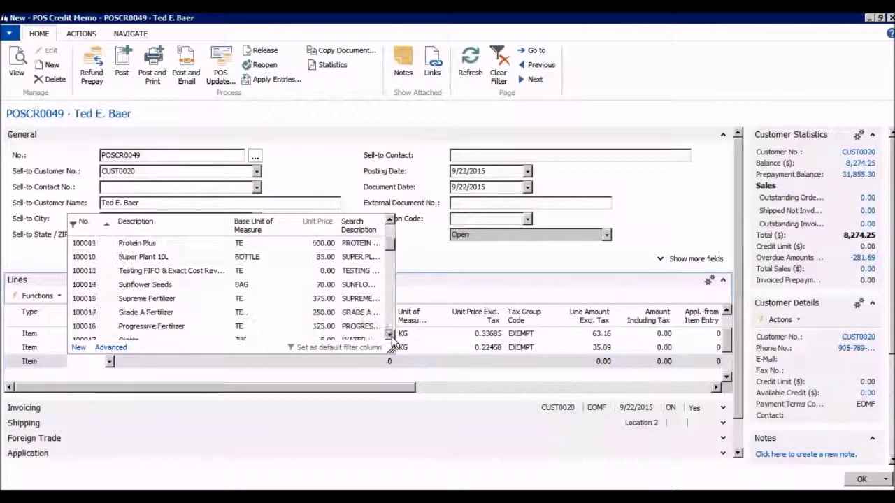
pyautogui.click(178, 314)
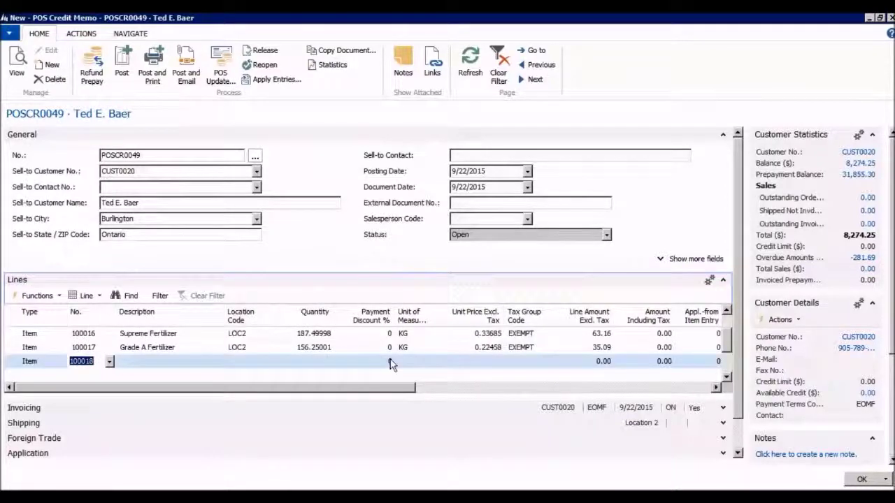
pyautogui.click(267, 363)
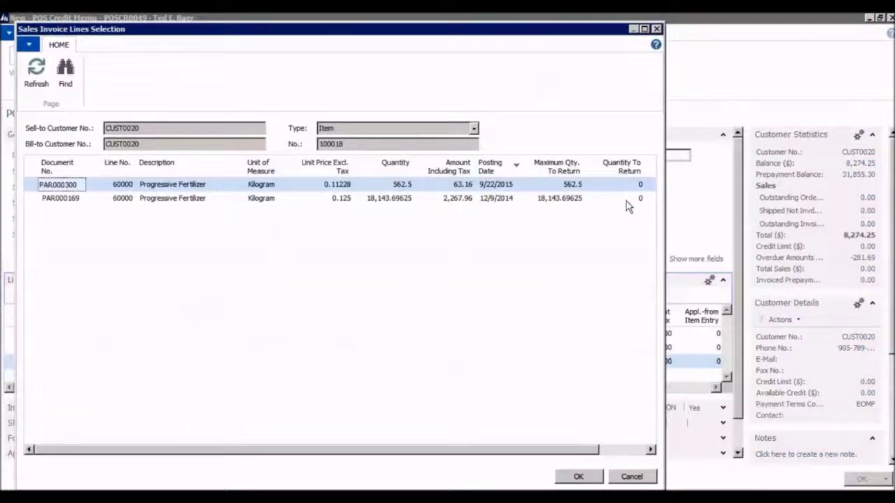
pyautogui.click(634, 184)
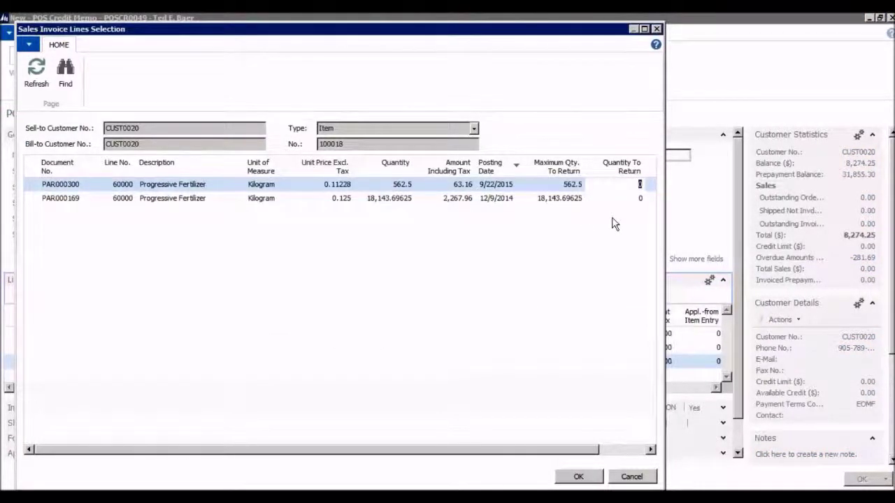
pyautogui.write('.5')
pyautogui.click(577, 479)
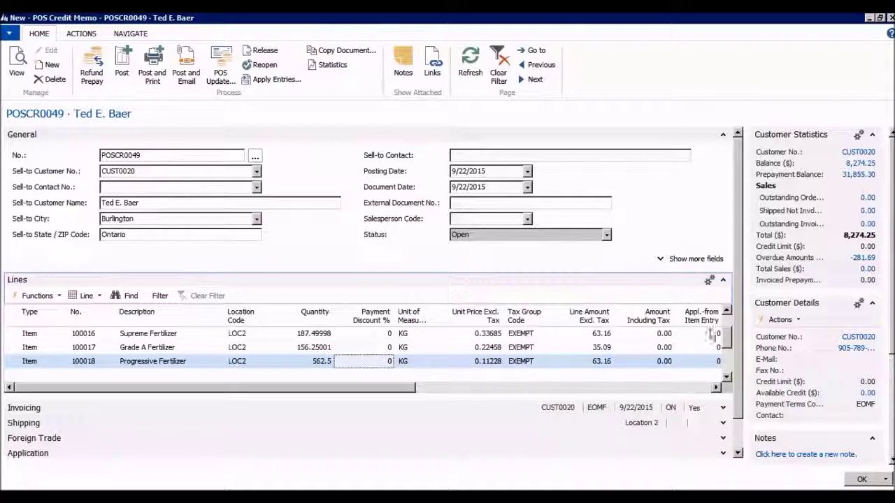
# Check the total including tax in the credit memo's statistics, close them, and enlarge the Lines area to show more rows.
pyautogui.scroll(2, 727, 332)
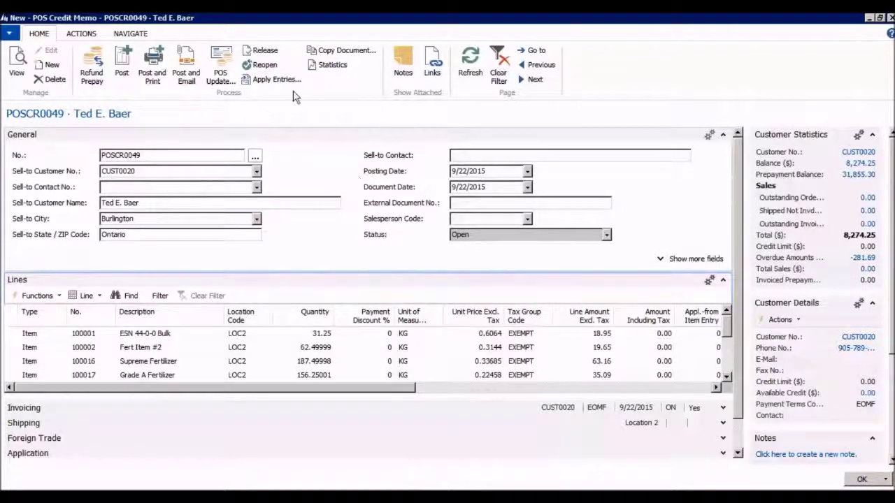
pyautogui.click(328, 67)
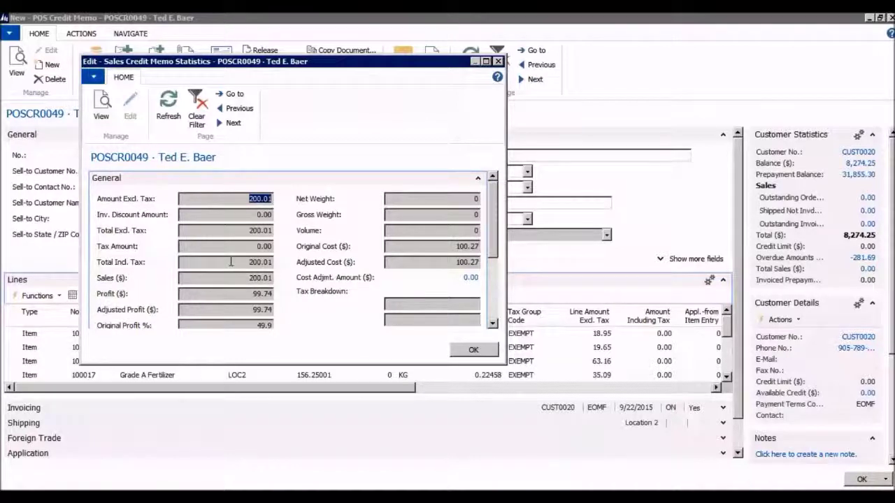
pyautogui.moveTo(231, 261); pyautogui.dragTo(292, 264)
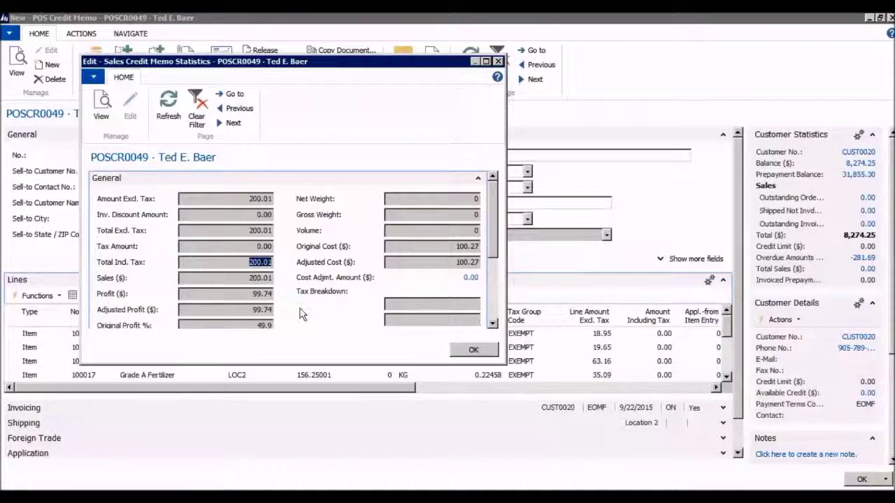
pyautogui.click(487, 351)
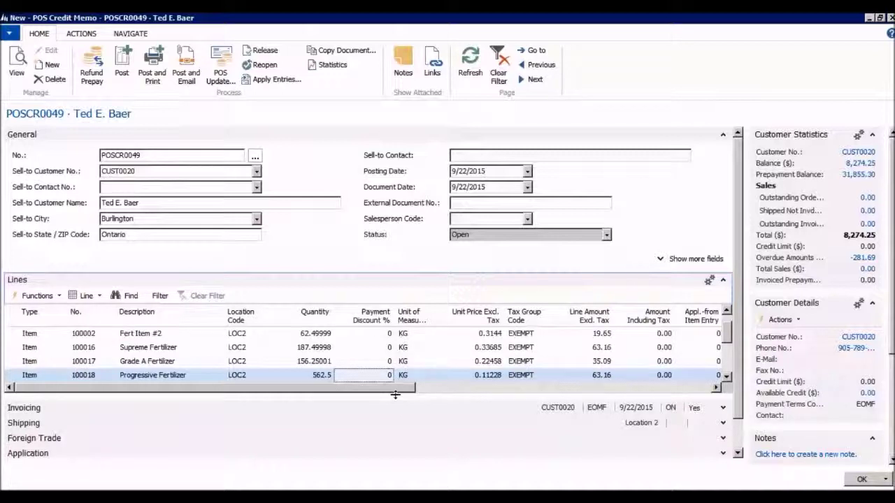
pyautogui.moveTo(394, 395); pyautogui.dragTo(390, 414)
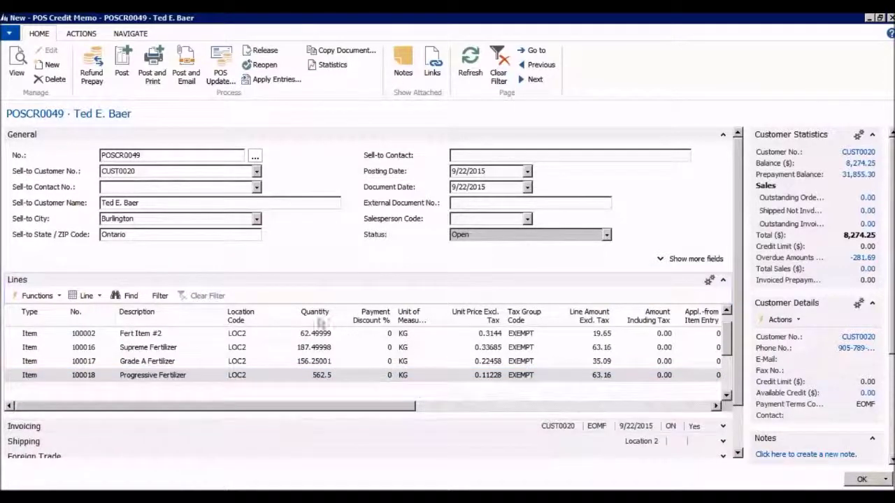